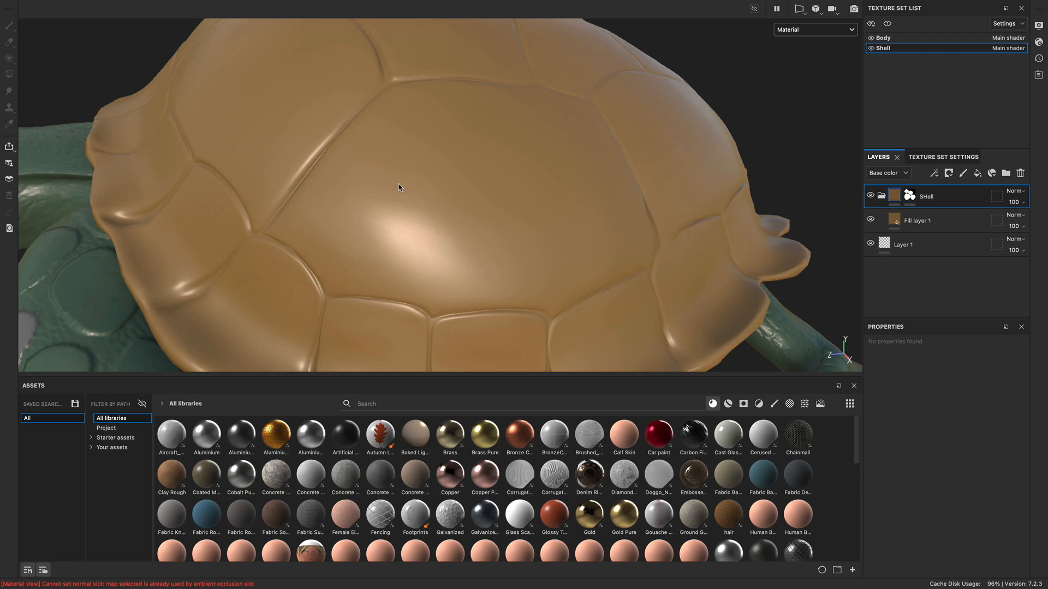
Step: Add a new fill layer and place it inside the SHell folder, above Fill layer 1
{"action": "left_click_drag", "start_coordinate": [402, 180], "coordinate": [372, 200], "text": "alt"}
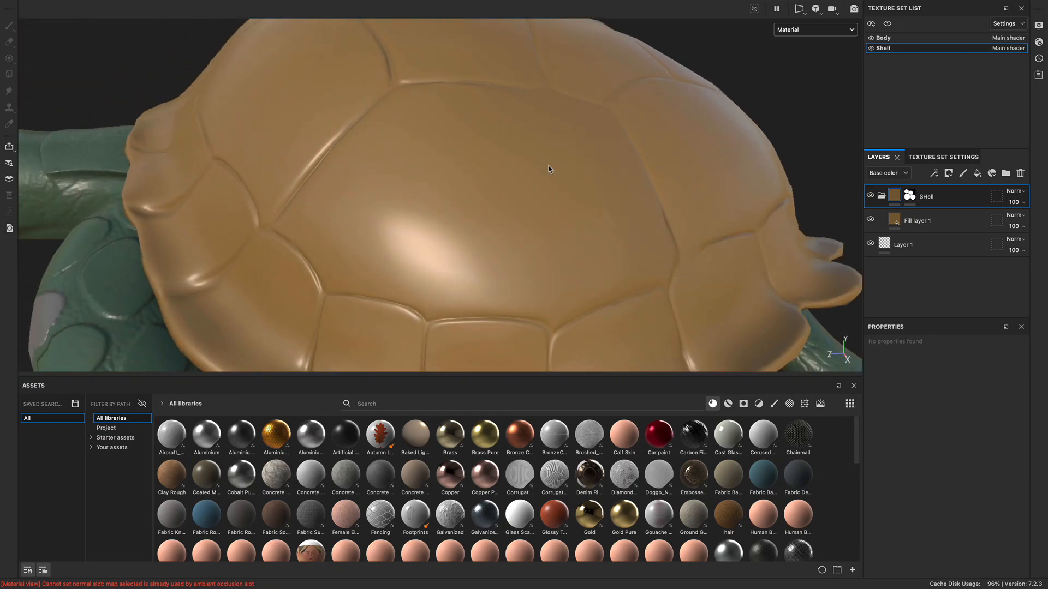
{"action": "left_click_drag", "start_coordinate": [549, 169], "coordinate": [522, 223], "text": "alt"}
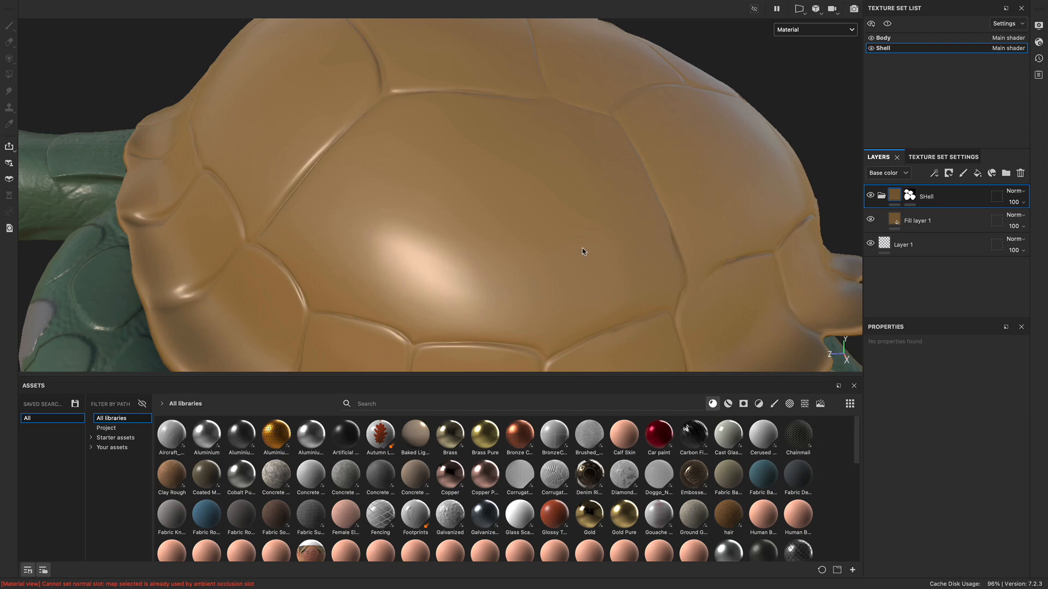
{"action": "left_click_drag", "start_coordinate": [578, 253], "coordinate": [575, 227], "text": "alt"}
{"action": "left_click_drag", "start_coordinate": [583, 288], "coordinate": [554, 199], "text": "alt"}
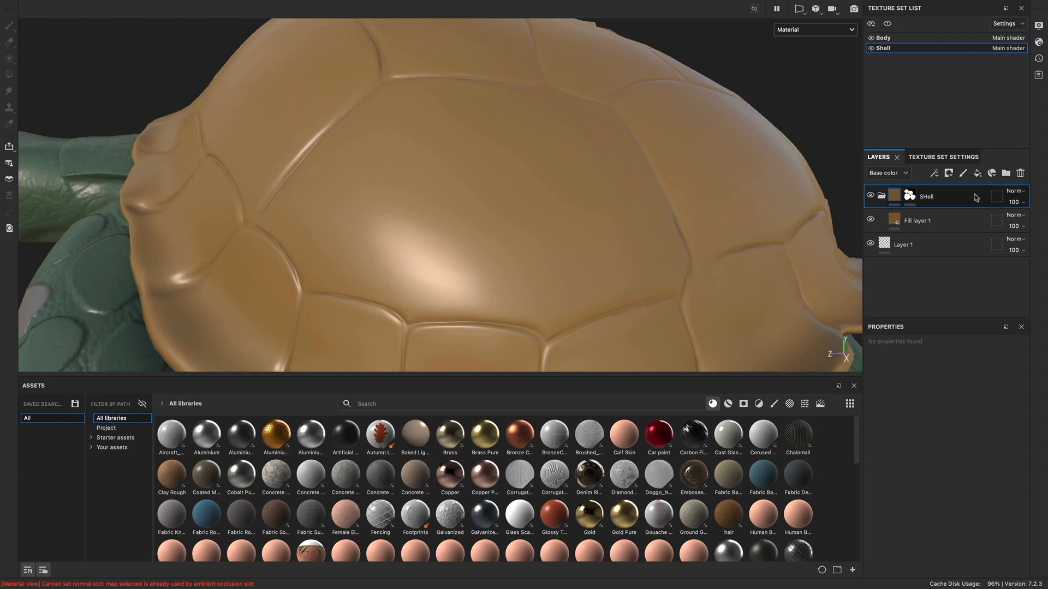
{"action": "left_click", "coordinate": [977, 173]}
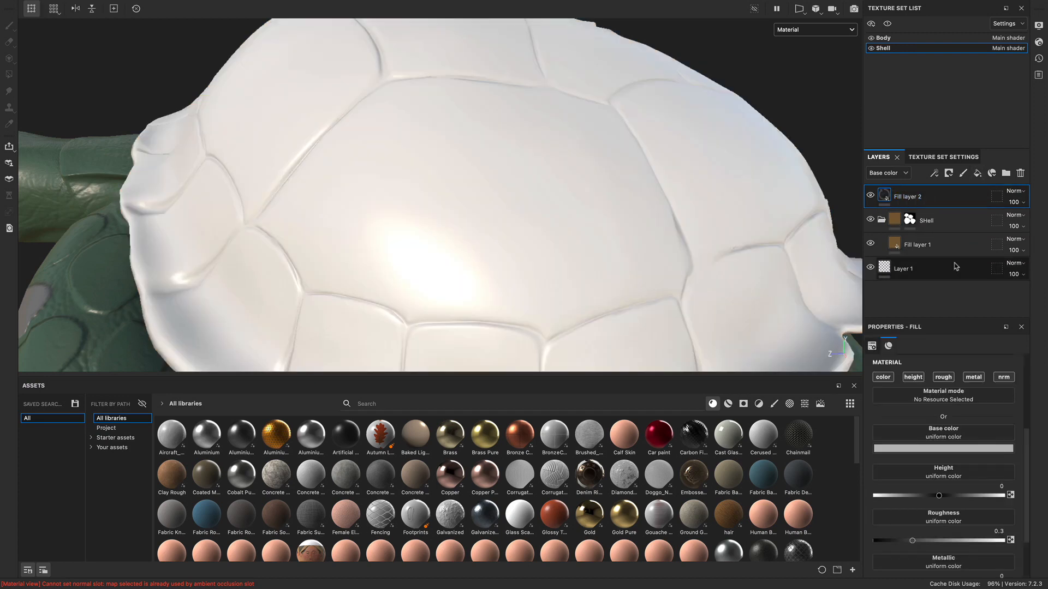
{"action": "left_click_drag", "start_coordinate": [906, 198], "coordinate": [922, 221]}
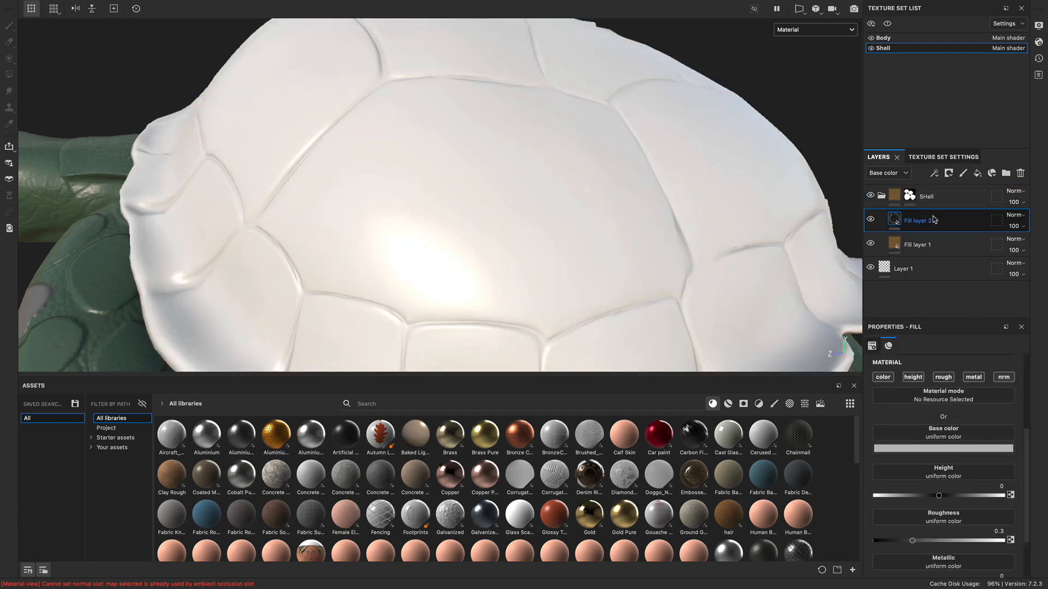
{"action": "left_click_drag", "start_coordinate": [365, 217], "coordinate": [252, 182], "text": "alt"}
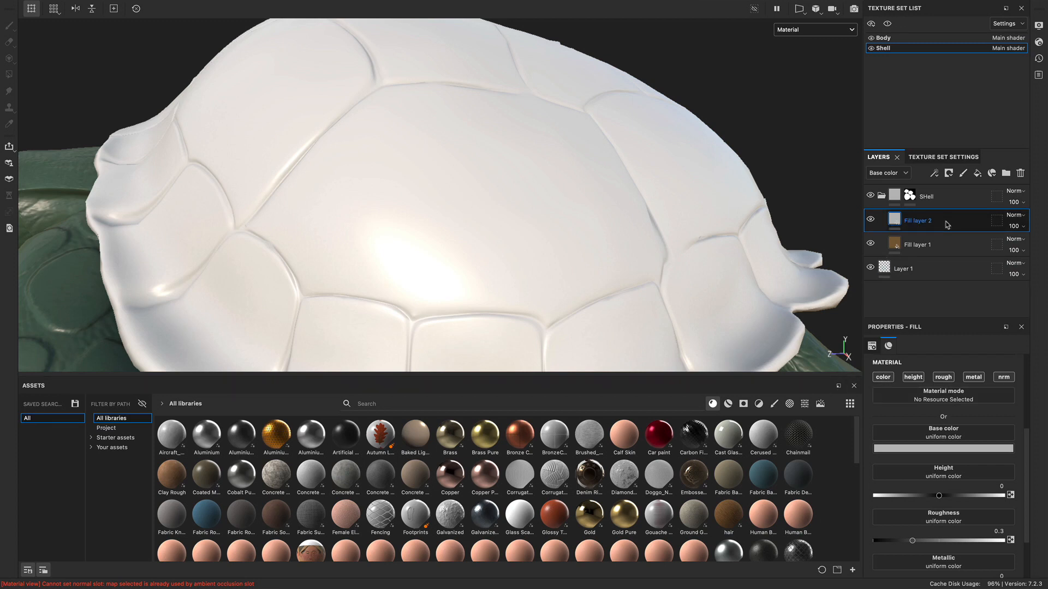
Step: Turn off the color, roughness and metallic channels of Fill layer 2, keeping only height and normal
{"action": "left_click", "coordinate": [884, 377]}
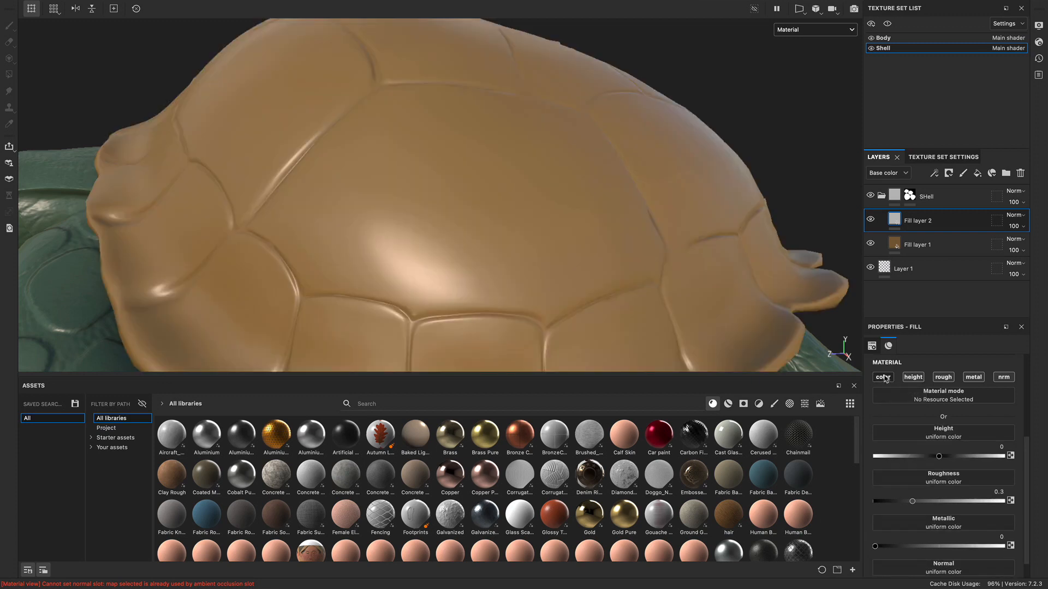
{"action": "left_click", "coordinate": [942, 378]}
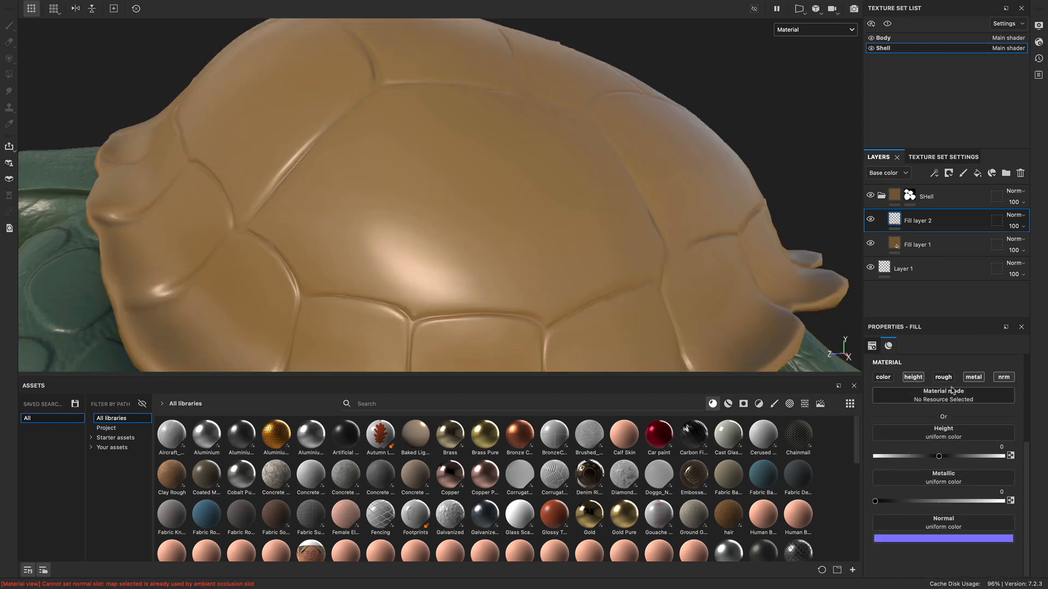
{"action": "left_click", "coordinate": [973, 378]}
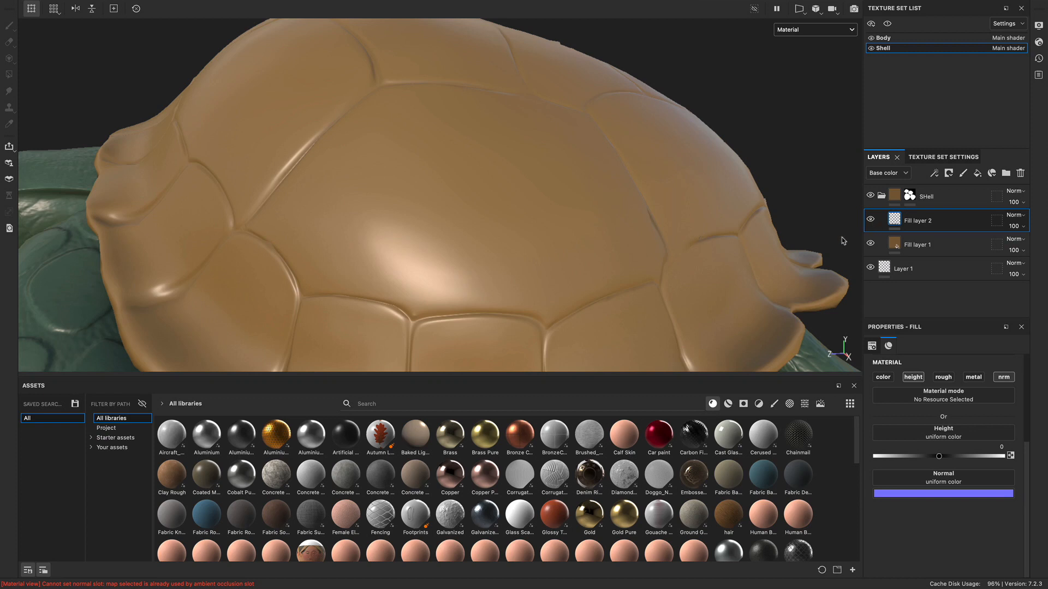
{"action": "left_click_drag", "start_coordinate": [452, 225], "coordinate": [514, 236], "text": "alt"}
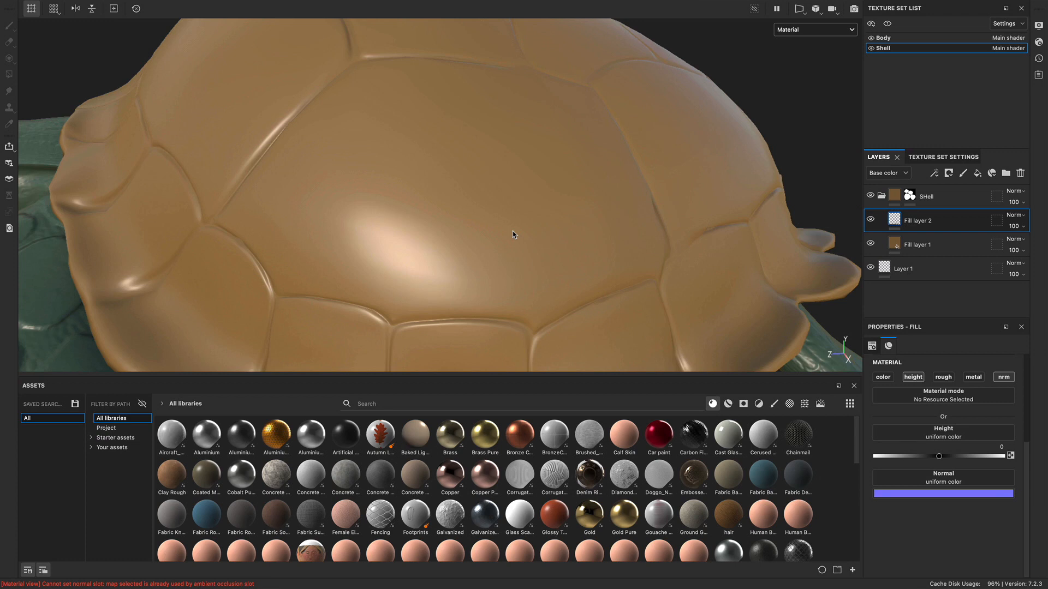
Step: Add a black mask to Fill layer 2
{"action": "right_click", "coordinate": [908, 225]}
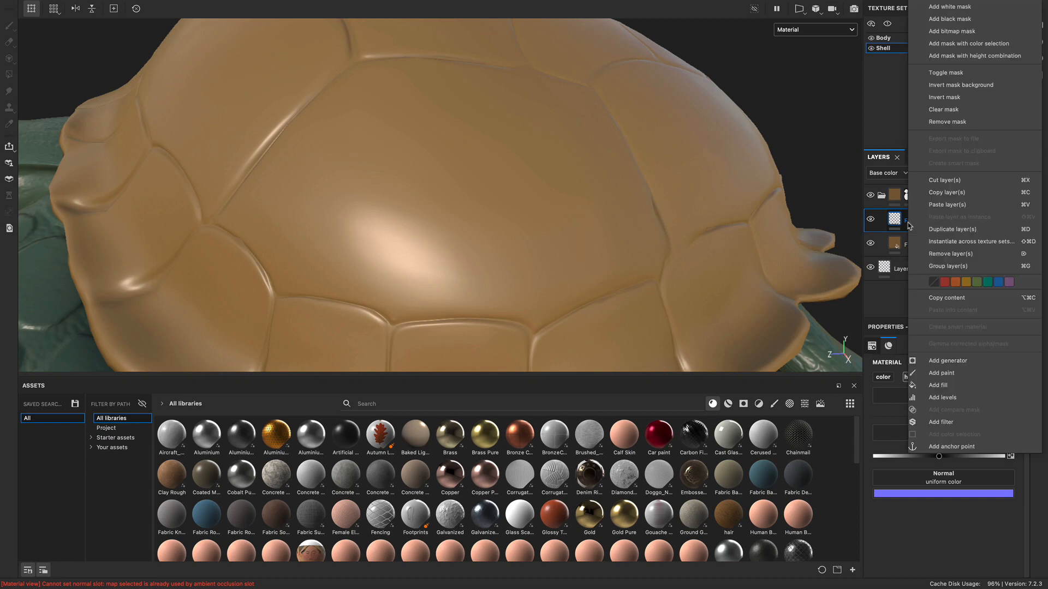
{"action": "left_click", "coordinate": [950, 18]}
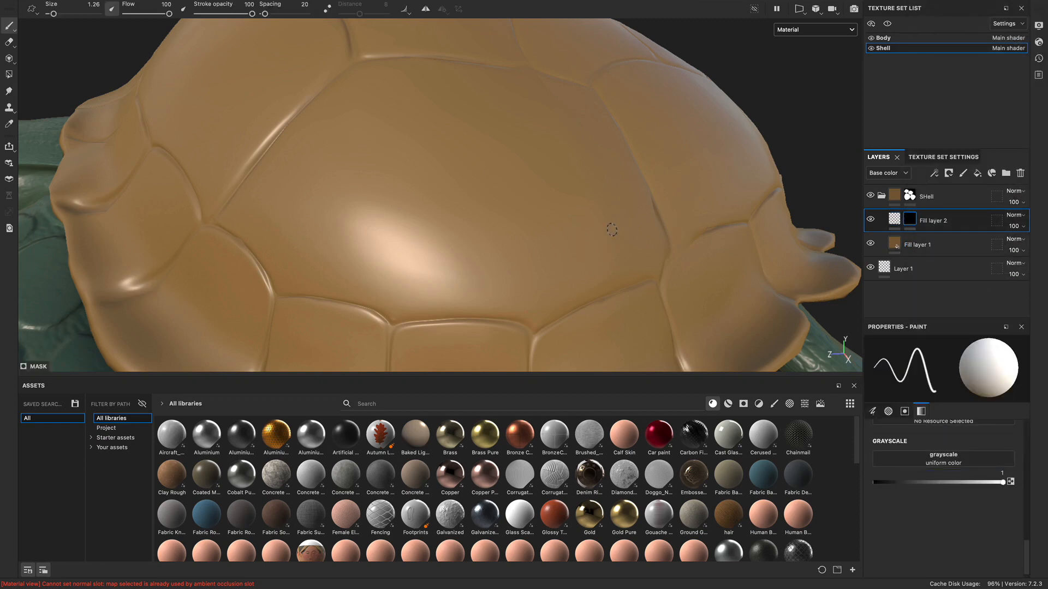
{"action": "mouse_move", "coordinate": [516, 224]}
{"action": "left_mouse_down", "text": "alt"}
{"action": "mouse_move", "coordinate": [493, 223]}
{"action": "mouse_move", "coordinate": [498, 232]}
{"action": "left_mouse_up", "text": "alt"}
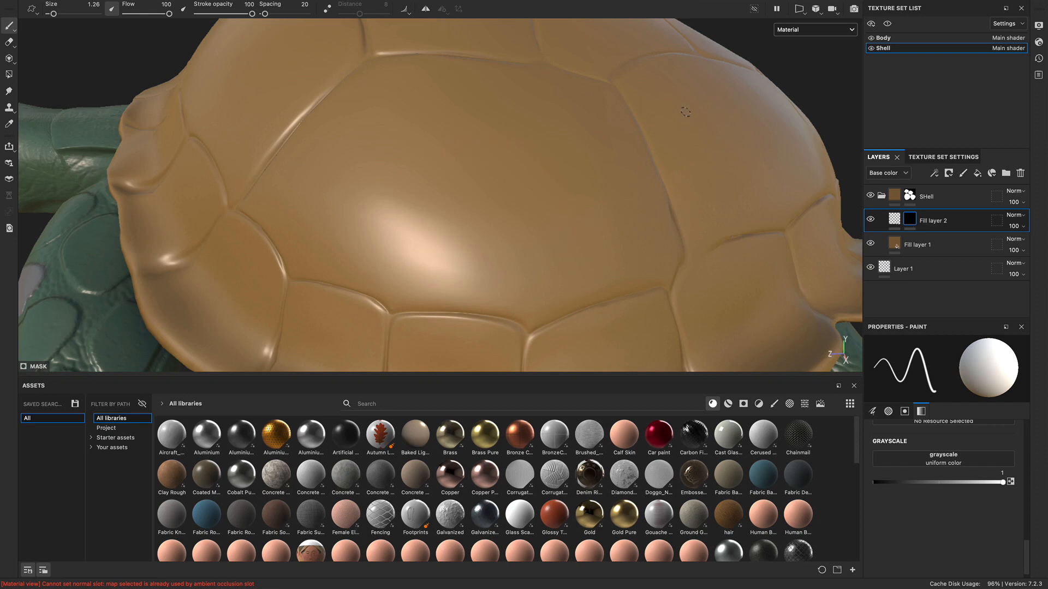
Step: Paint a white ring on the large side plate of the shell in the Mask view, and return to the Material view
{"action": "left_click", "coordinate": [816, 32]}
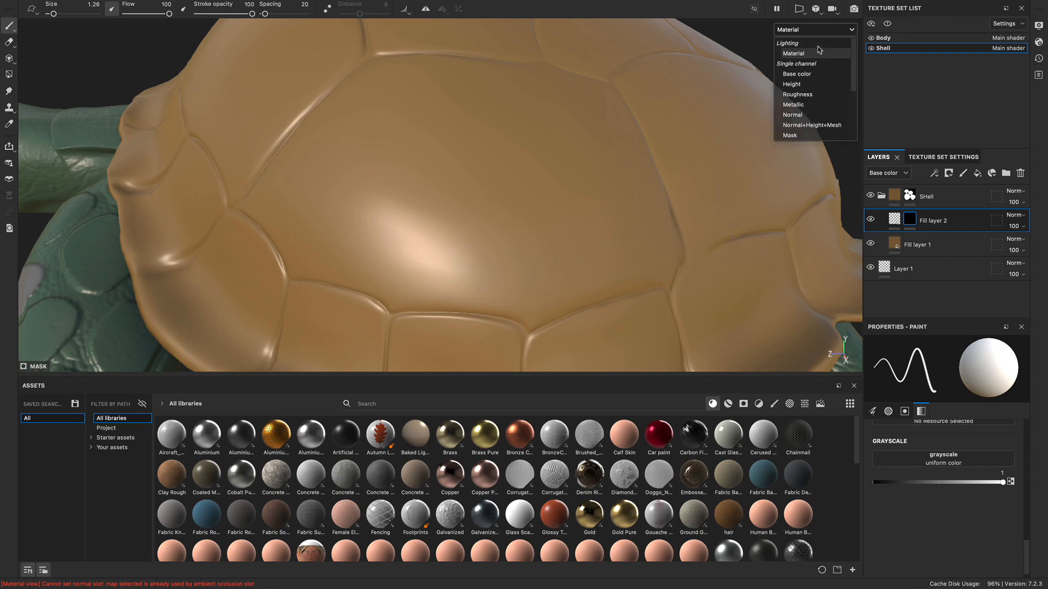
{"action": "left_click", "coordinate": [812, 137]}
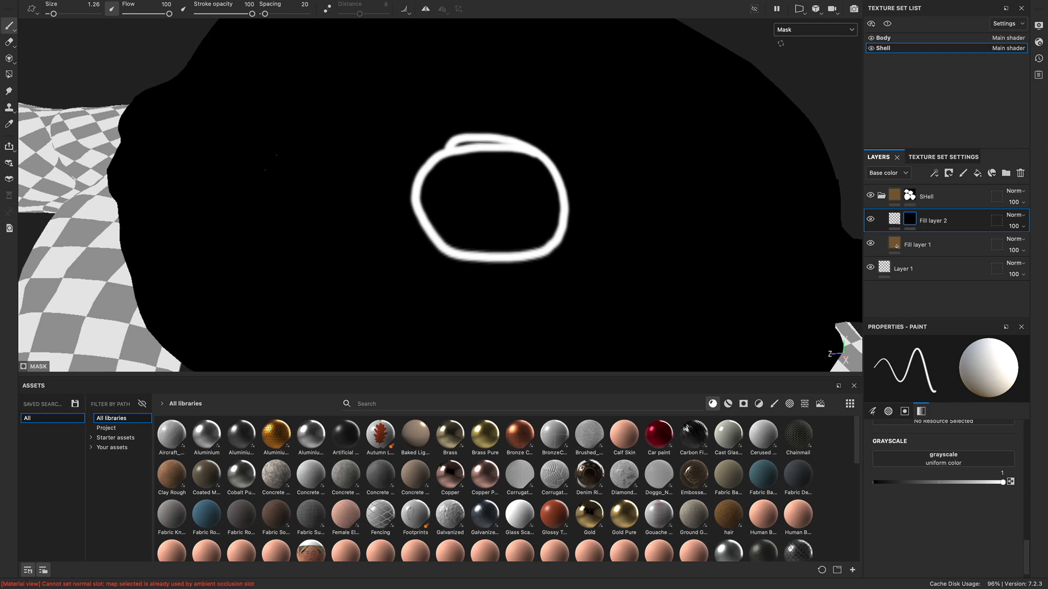
{"action": "left_click", "coordinate": [795, 30]}
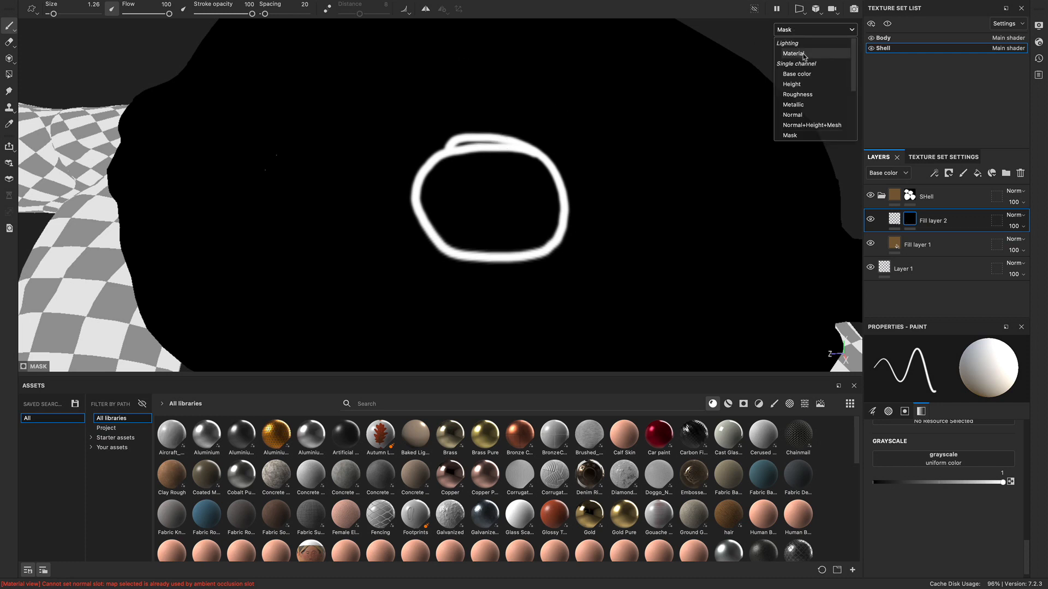
{"action": "left_click", "coordinate": [795, 54]}
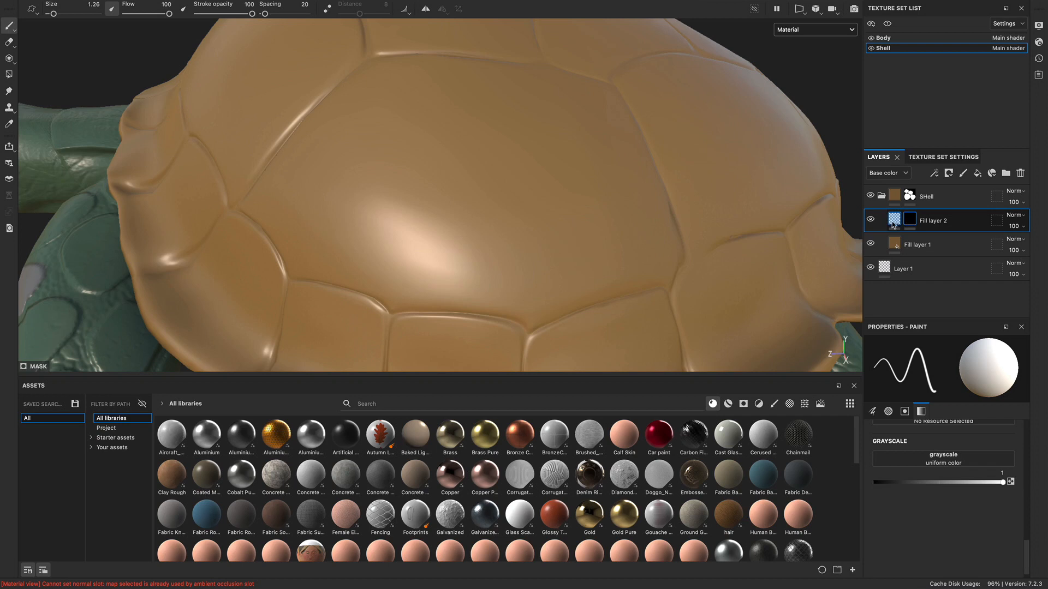
Step: Try heights of 0.1051 and 0.0195 on Fill layer 2, and undo the height change
{"action": "left_click", "coordinate": [893, 220]}
{"action": "mouse_move", "coordinate": [893, 223]}
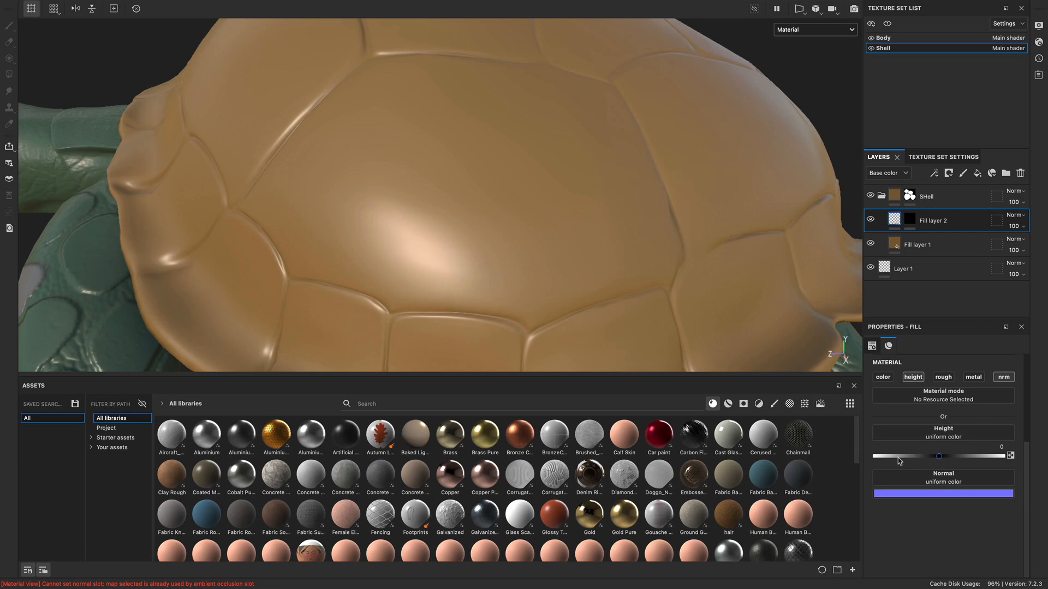
{"action": "mouse_move", "coordinate": [940, 459]}
{"action": "left_mouse_down"}
{"action": "mouse_move", "coordinate": [850, 467]}
{"action": "mouse_move", "coordinate": [948, 462]}
{"action": "left_mouse_up"}
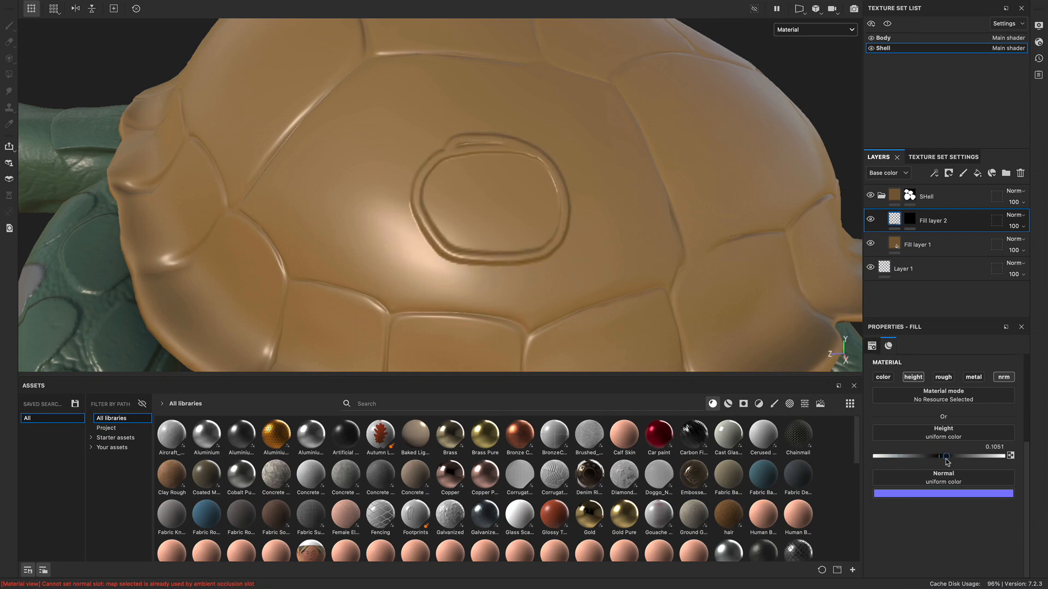
{"action": "left_click_drag", "start_coordinate": [438, 249], "coordinate": [408, 253], "text": "alt"}
{"action": "left_click_drag", "start_coordinate": [950, 456], "coordinate": [940, 460]}
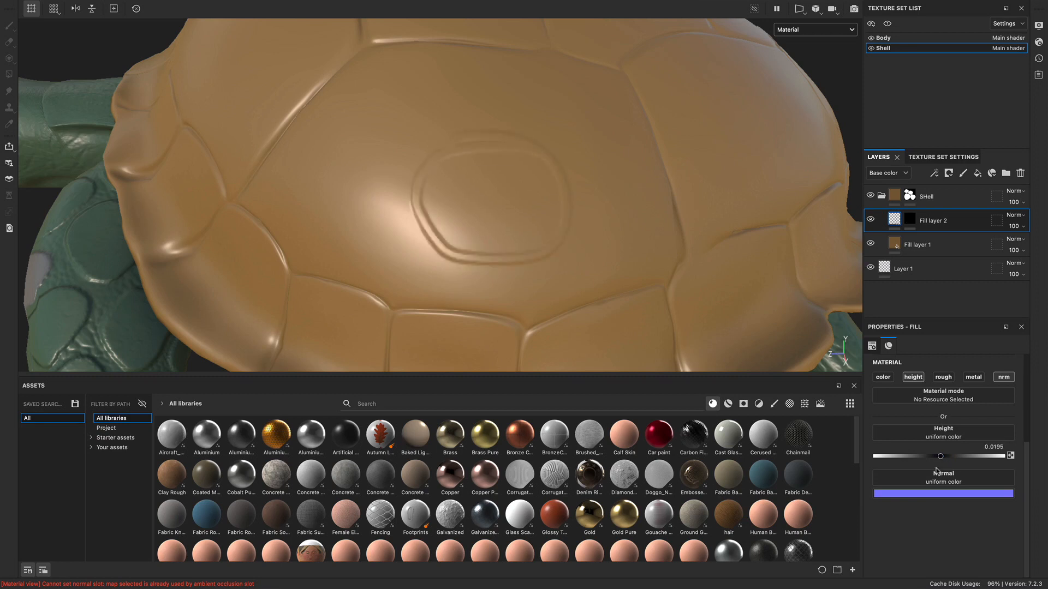
{"action": "mouse_move", "coordinate": [462, 239]}
{"action": "left_mouse_down", "text": "alt"}
{"action": "mouse_move", "coordinate": [374, 222]}
{"action": "mouse_move", "coordinate": [437, 224]}
{"action": "mouse_move", "coordinate": [486, 243]}
{"action": "mouse_move", "coordinate": [467, 246]}
{"action": "left_mouse_up", "text": "alt"}
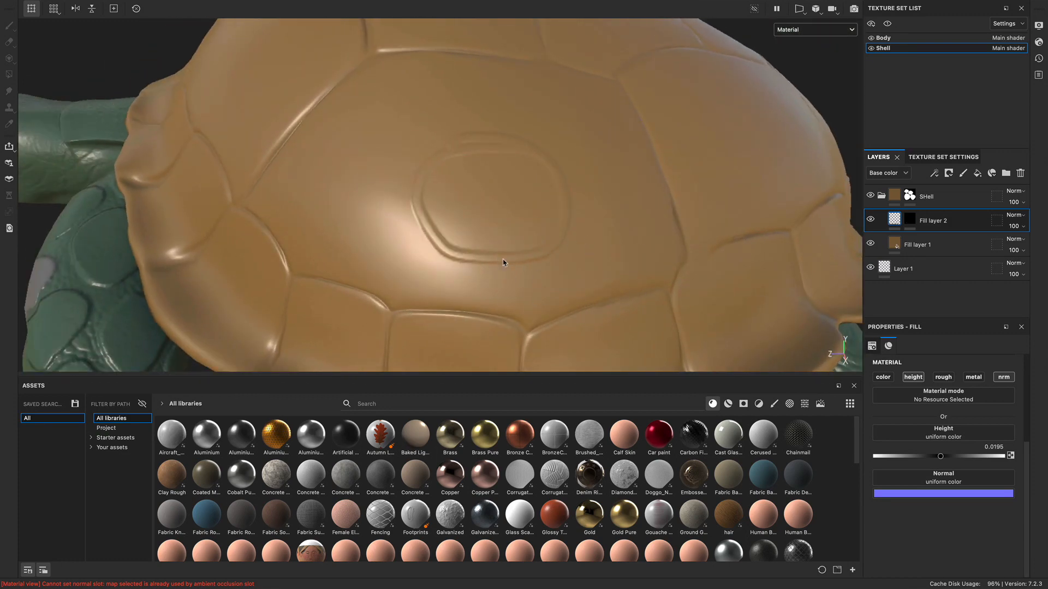
{"action": "key", "text": "super+z"}
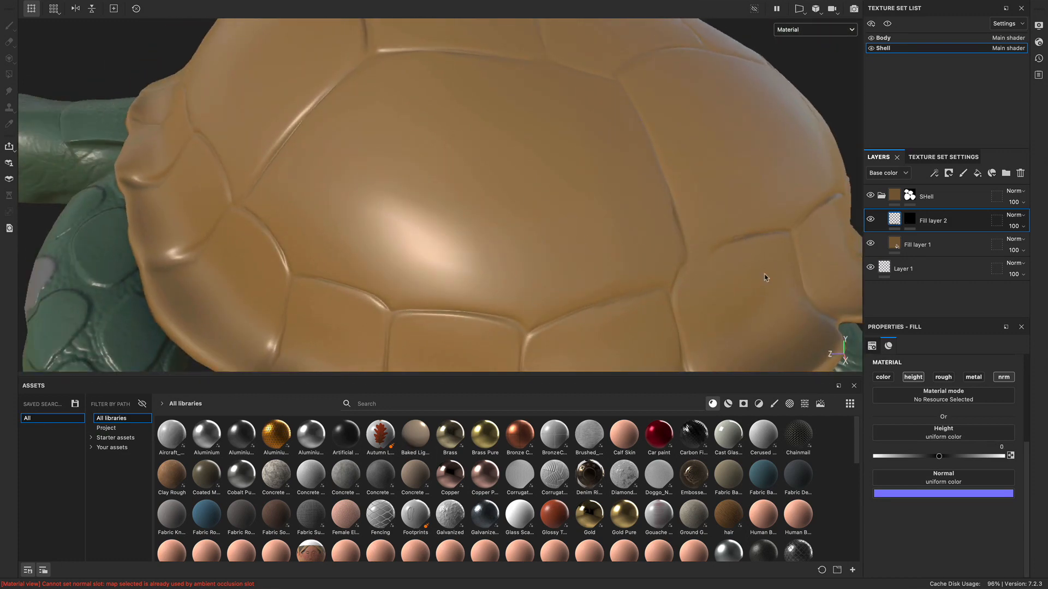
Step: Paint over the ring on Fill layer 2's mask with grayscale 0 and brush size 7.78, and return to the Material view
{"action": "left_click", "coordinate": [910, 219]}
{"action": "left_click", "coordinate": [796, 31]}
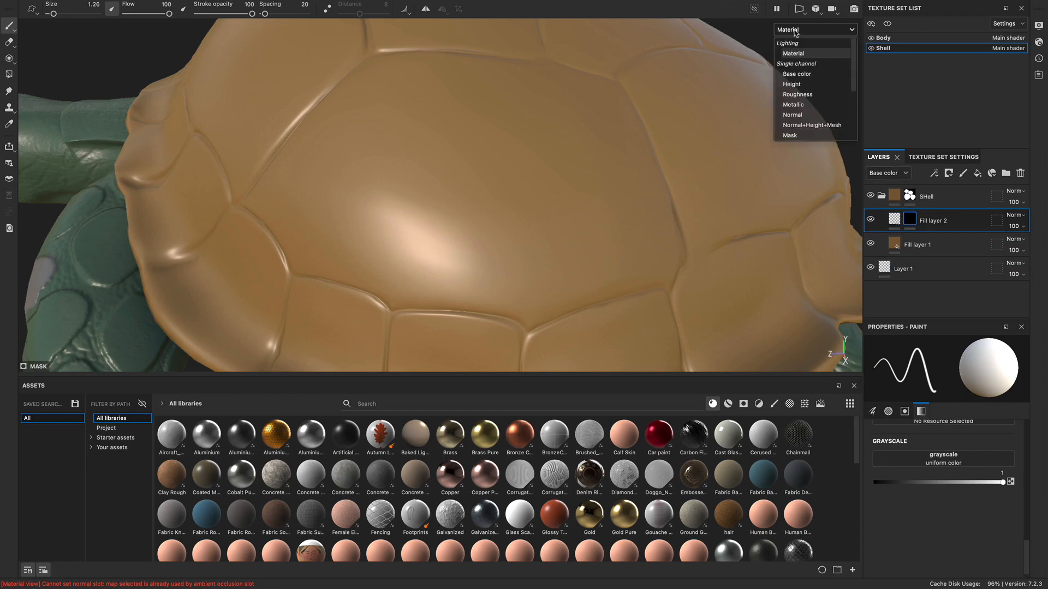
{"action": "left_click", "coordinate": [787, 136]}
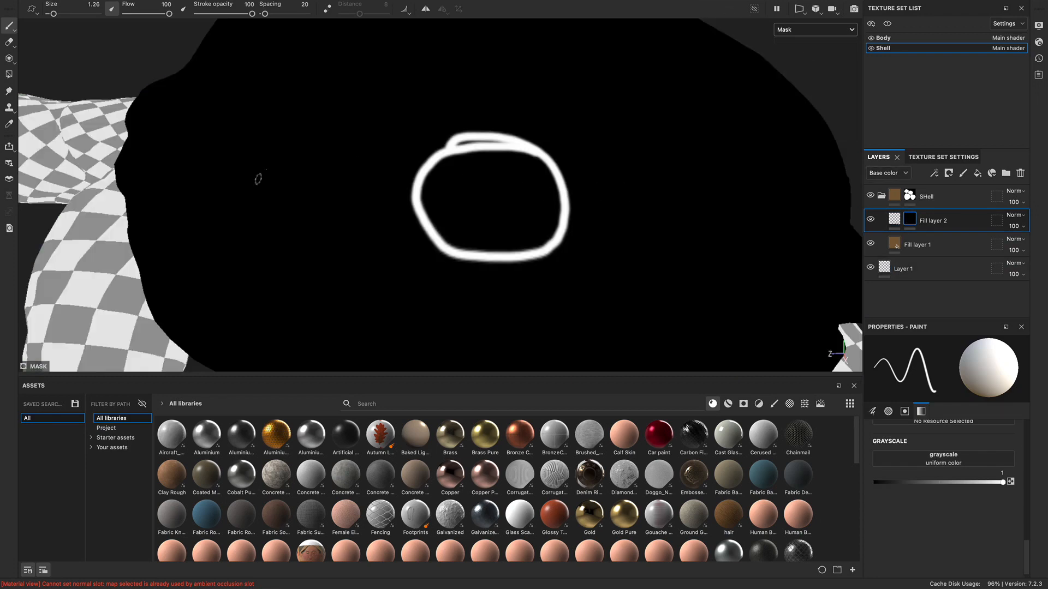
{"action": "left_click_drag", "start_coordinate": [894, 487], "coordinate": [873, 483]}
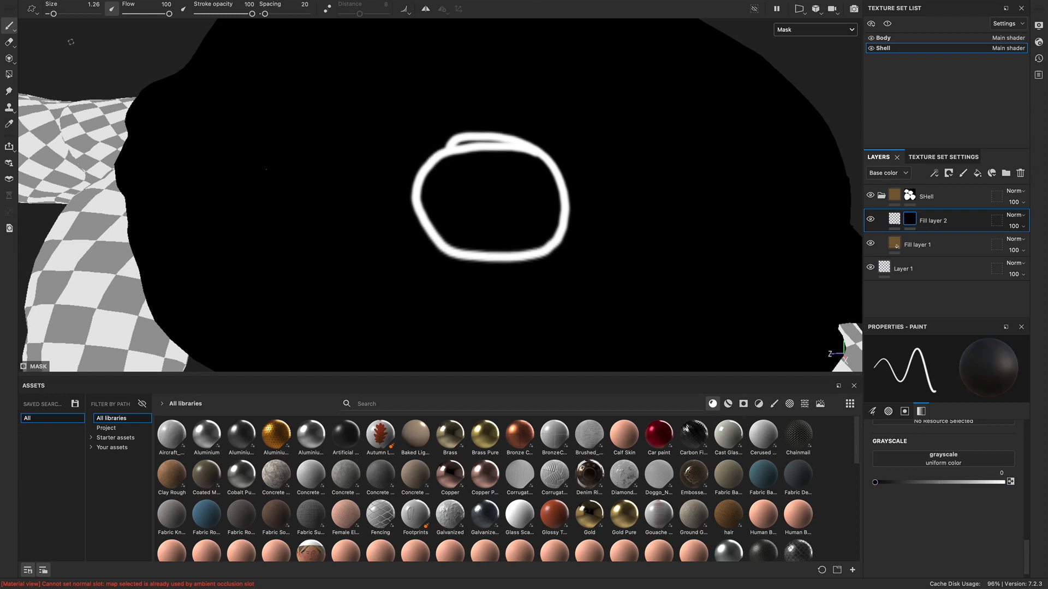
{"action": "left_click_drag", "start_coordinate": [52, 17], "coordinate": [62, 15]}
{"action": "mouse_move", "coordinate": [393, 159]}
{"action": "left_mouse_down"}
{"action": "mouse_move", "coordinate": [495, 215]}
{"action": "mouse_move", "coordinate": [440, 284]}
{"action": "mouse_move", "coordinate": [480, 285]}
{"action": "mouse_move", "coordinate": [475, 220]}
{"action": "left_mouse_up"}
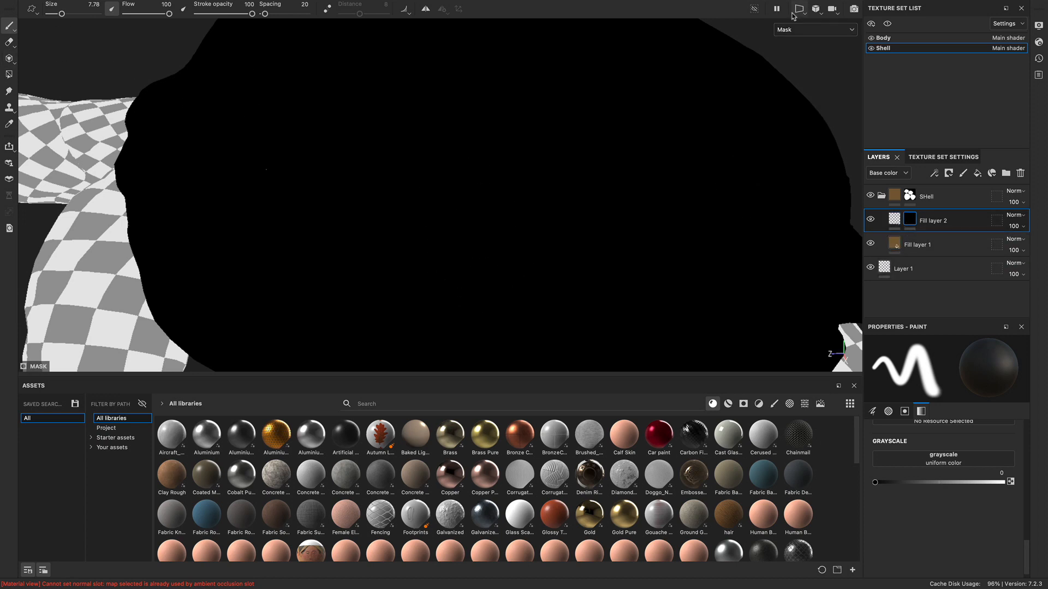
{"action": "left_click", "coordinate": [796, 33]}
{"action": "left_click", "coordinate": [797, 52]}
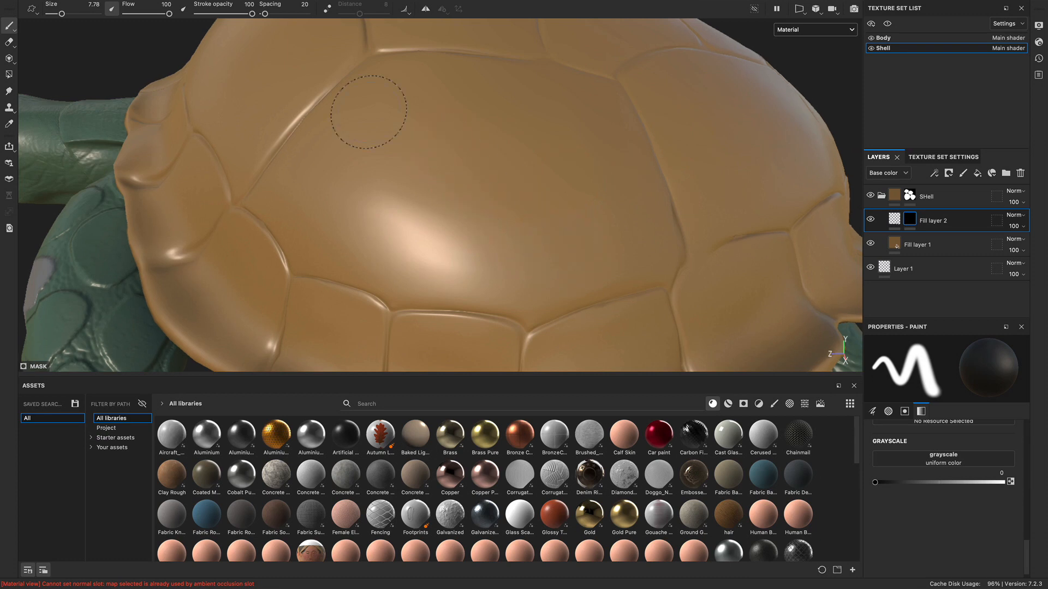
Step: Set the brush size to 1.08 and its pressure curve to Ease-In
{"action": "left_click_drag", "start_coordinate": [62, 14], "coordinate": [50, 14]}
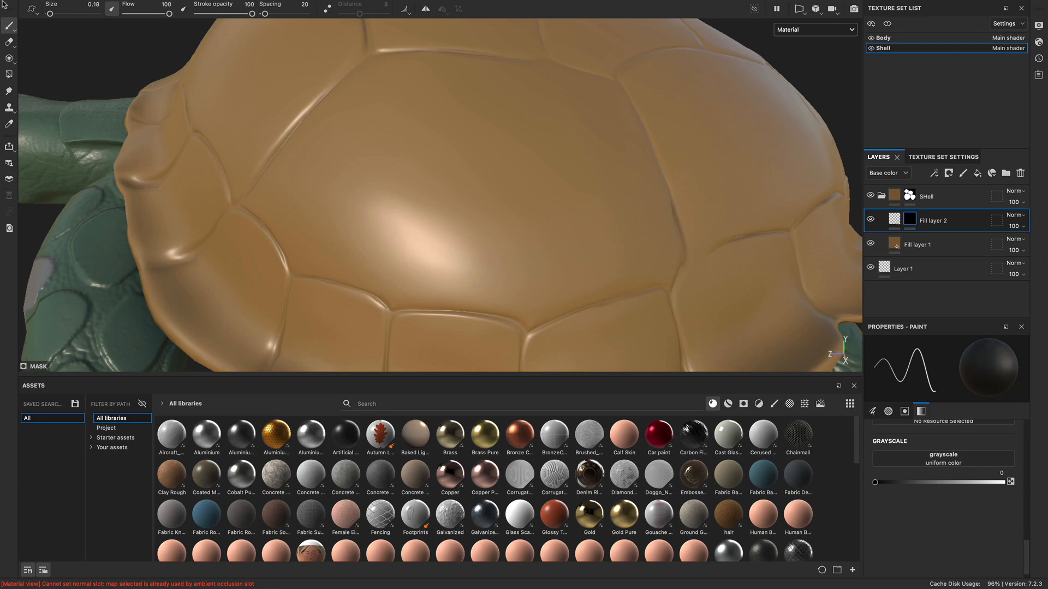
{"action": "left_click_drag", "start_coordinate": [52, 15], "coordinate": [53, 15]}
{"action": "left_click_drag", "start_coordinate": [594, 244], "coordinate": [558, 234], "text": "alt"}
{"action": "middle_click_drag", "start_coordinate": [559, 234], "coordinate": [505, 209], "text": "alt"}
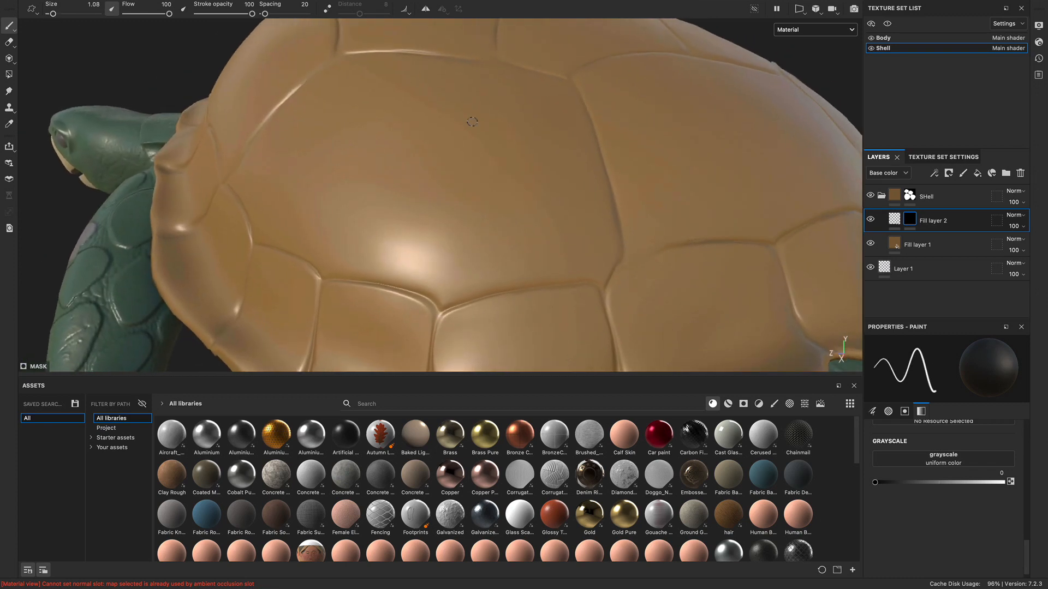
{"action": "left_click", "coordinate": [405, 14]}
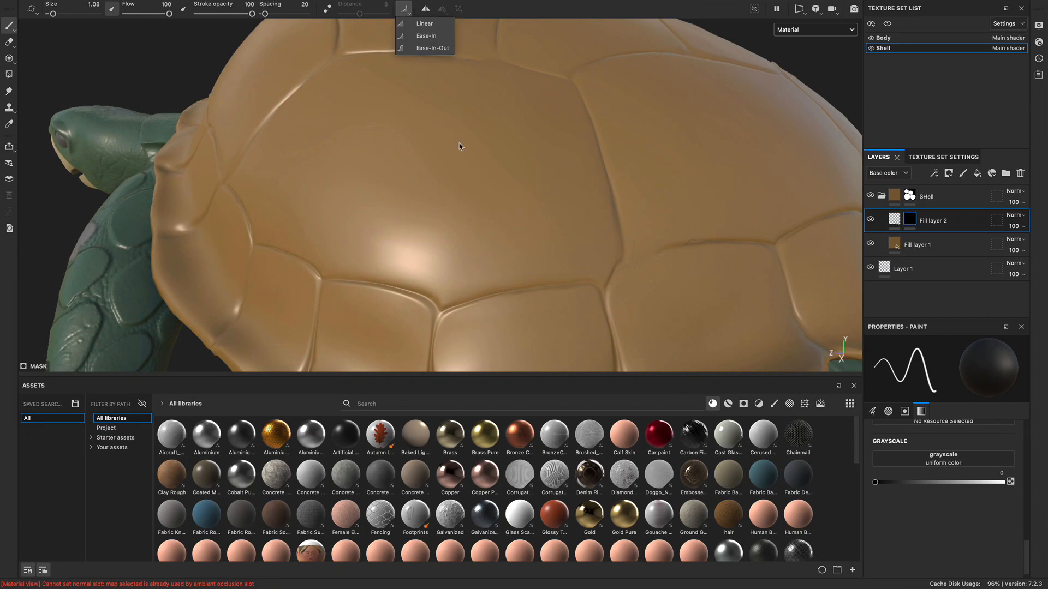
{"action": "left_click", "coordinate": [427, 36]}
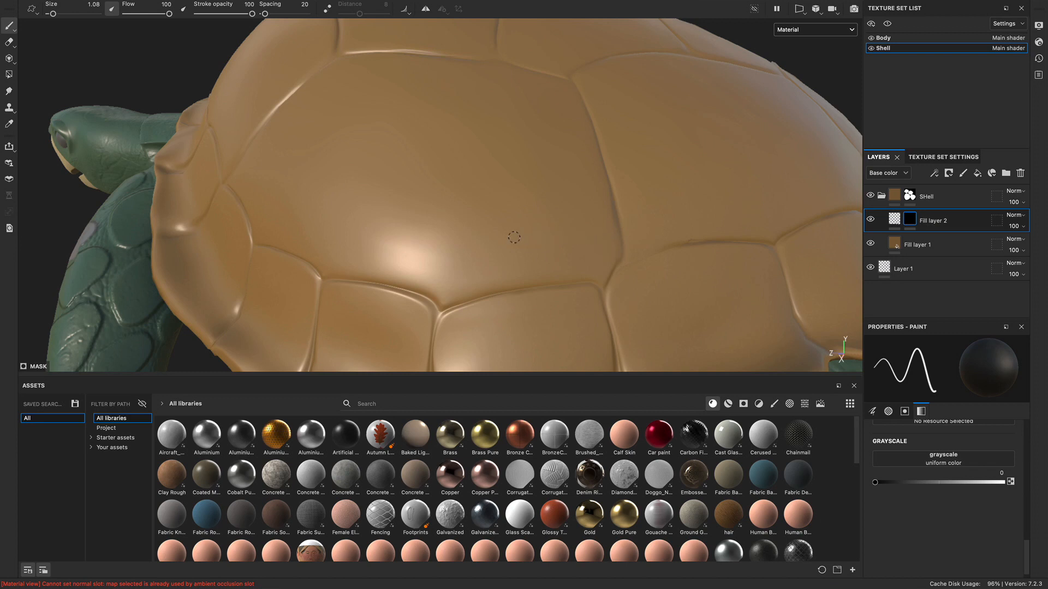
Step: Set the uniform height of Fill layer 2 to 0.0817 and nudge it slightly higher
{"action": "left_click", "coordinate": [894, 219]}
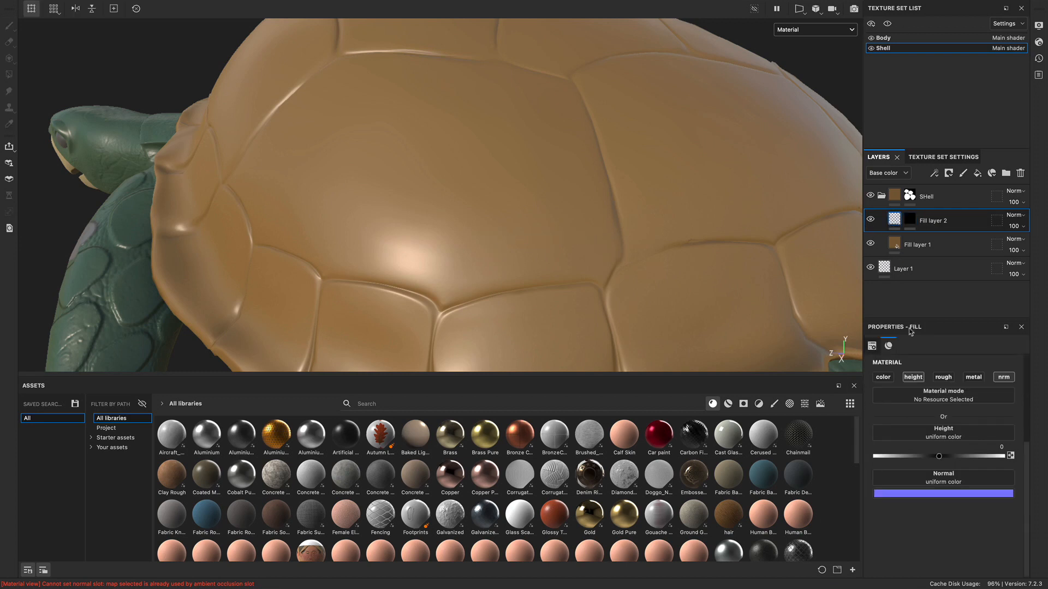
{"action": "left_click_drag", "start_coordinate": [938, 456], "coordinate": [946, 461]}
{"action": "left_click", "coordinate": [585, 225]}
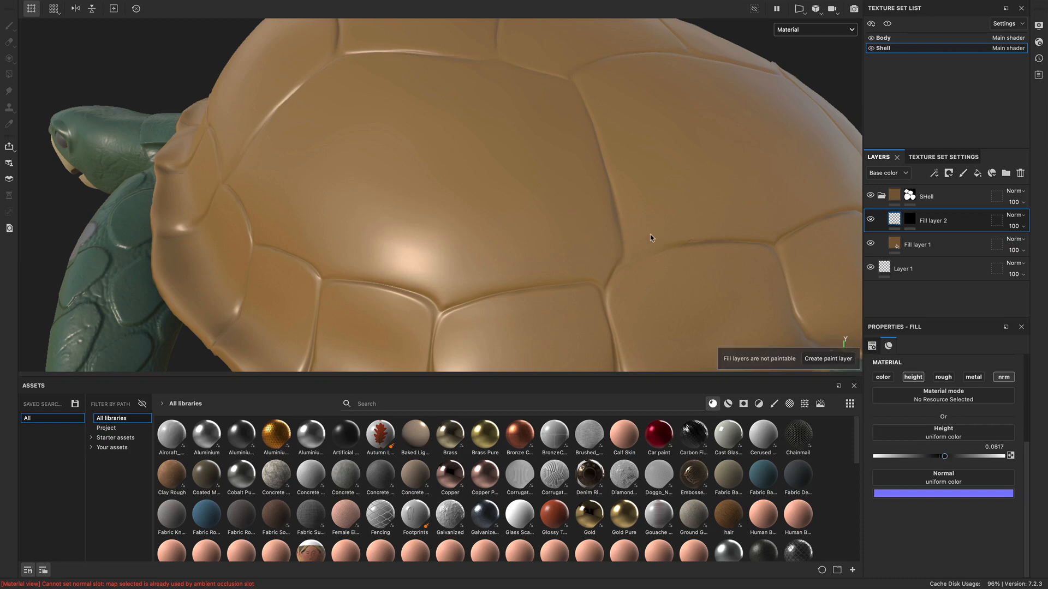
{"action": "left_click_drag", "start_coordinate": [944, 457], "coordinate": [946, 456]}
Step: Show Fill layer 2's mask in the Mask view and set the brush grayscale to 1
{"action": "left_click", "coordinate": [914, 220]}
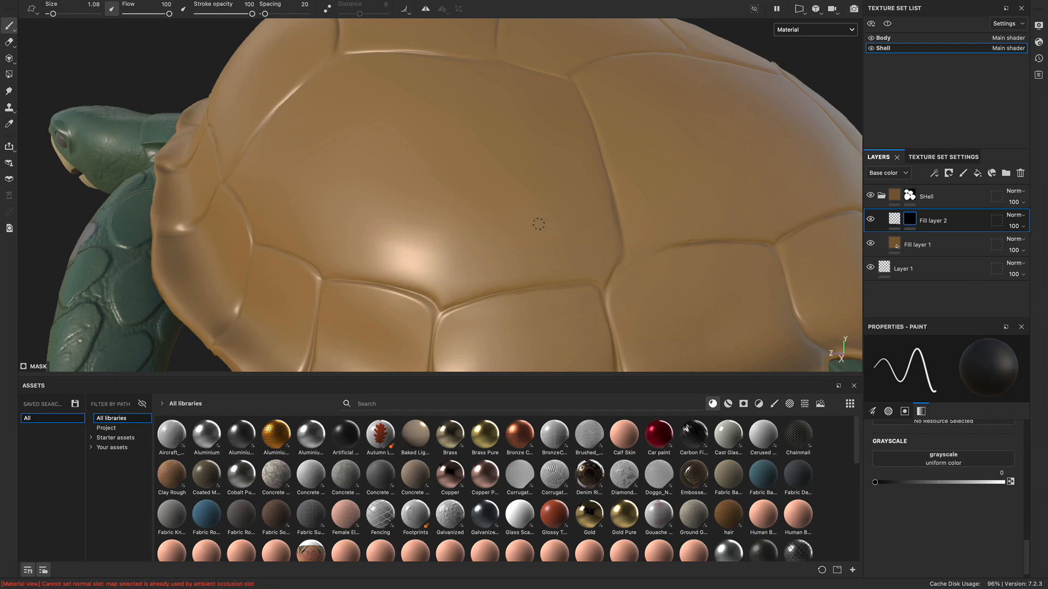
{"action": "left_click", "coordinate": [829, 31]}
{"action": "left_click", "coordinate": [801, 133]}
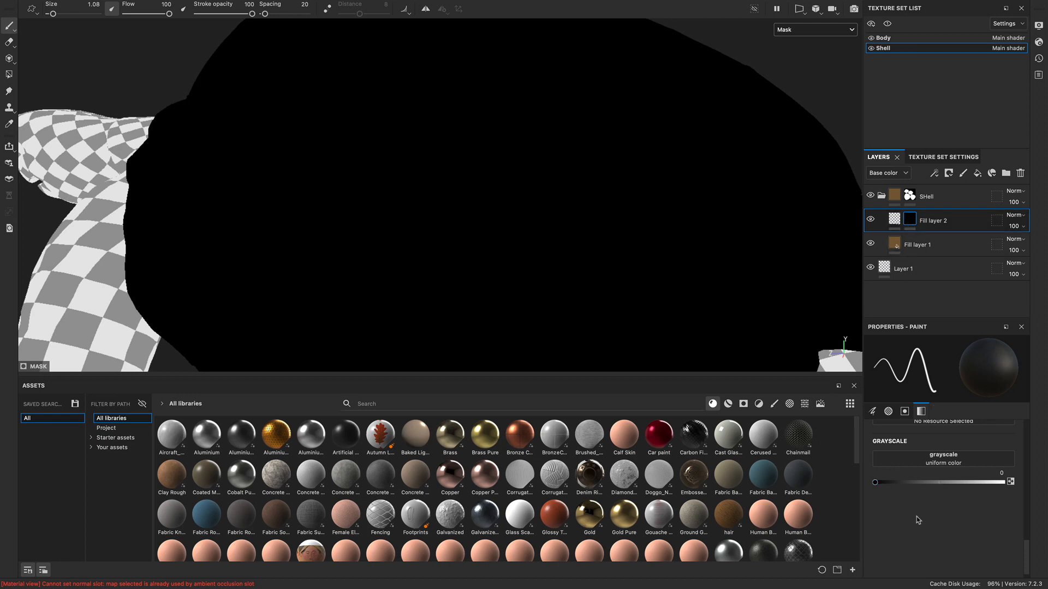
{"action": "left_click_drag", "start_coordinate": [875, 483], "coordinate": [1008, 483]}
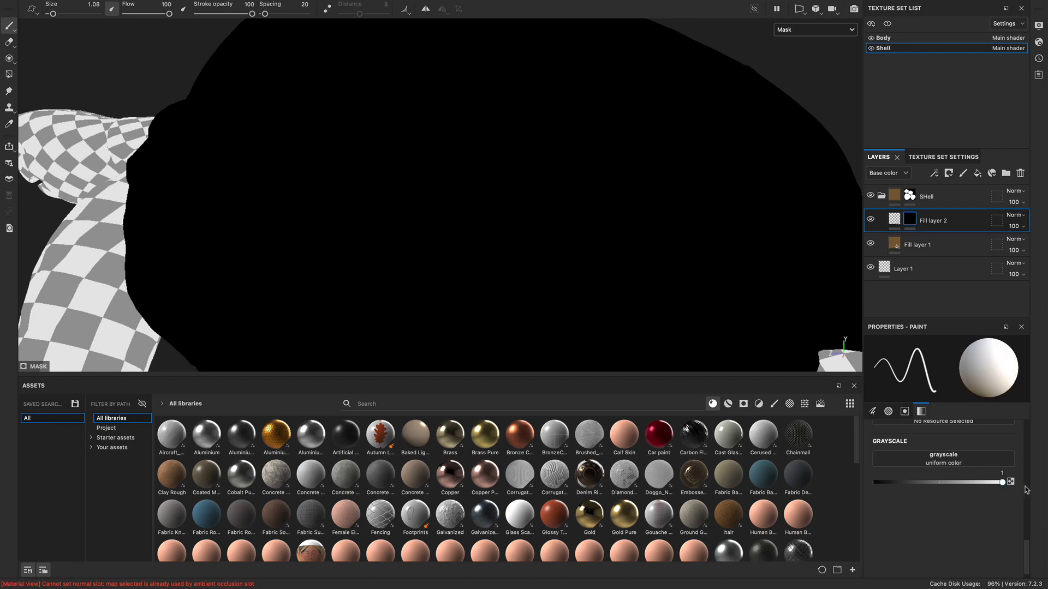
Step: Try a short brush stroke on Fill layer 2's mask and undo it
{"action": "left_click", "coordinate": [895, 218]}
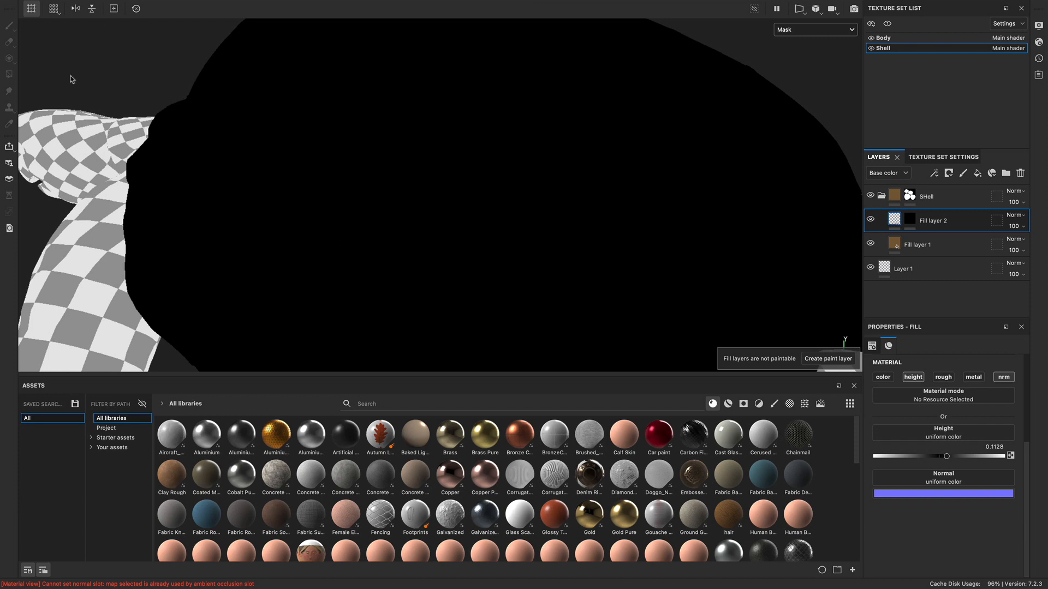
{"action": "left_click", "coordinate": [909, 219]}
{"action": "left_click_drag", "start_coordinate": [547, 250], "coordinate": [551, 242]}
{"action": "key", "text": "super+z"}
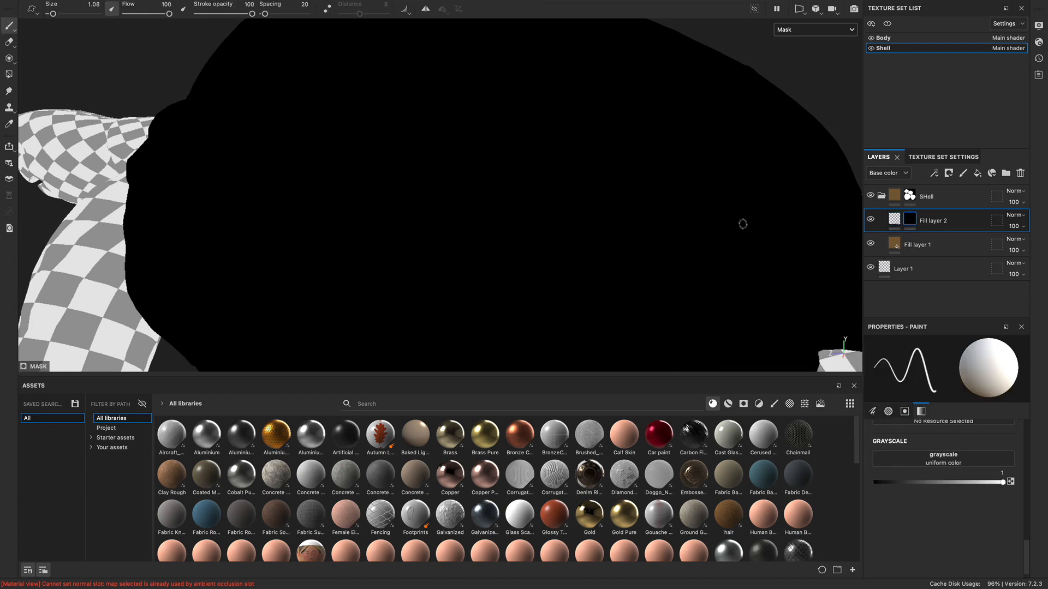
Step: Return to the Material view and paint nested angled lines in the rear lower corner of the large side scute at brush size 1.08
{"action": "left_click", "coordinate": [833, 34]}
{"action": "left_click", "coordinate": [831, 50]}
{"action": "mouse_move", "coordinate": [606, 223]}
{"action": "left_mouse_down"}
{"action": "mouse_move", "coordinate": [491, 222]}
{"action": "mouse_move", "coordinate": [449, 304]}
{"action": "mouse_move", "coordinate": [415, 283]}
{"action": "mouse_move", "coordinate": [440, 235]}
{"action": "mouse_move", "coordinate": [479, 200]}
{"action": "mouse_move", "coordinate": [612, 205]}
{"action": "left_mouse_up"}
{"action": "mouse_move", "coordinate": [372, 284]}
{"action": "left_mouse_down"}
{"action": "mouse_move", "coordinate": [428, 163]}
{"action": "mouse_move", "coordinate": [599, 176]}
{"action": "left_mouse_up"}
{"action": "left_click_drag", "start_coordinate": [438, 228], "coordinate": [468, 292], "text": "alt"}
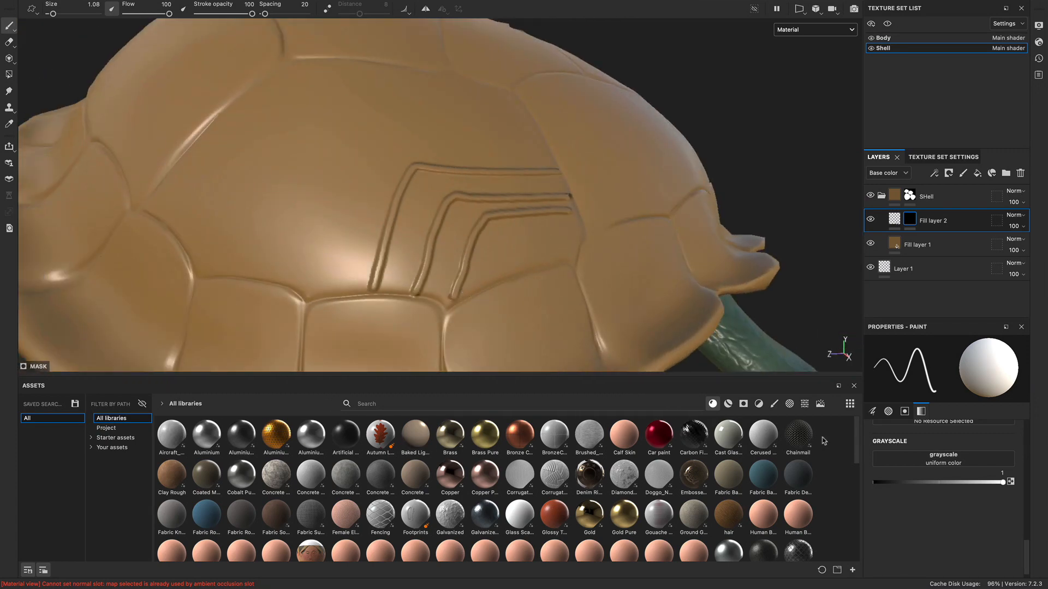
Step: Set the uniform height of Fill layer 2 to -0.0272
{"action": "left_click", "coordinate": [893, 220]}
{"action": "left_click_drag", "start_coordinate": [939, 457], "coordinate": [937, 457]}
{"action": "mouse_move", "coordinate": [508, 252]}
{"action": "left_mouse_down", "text": "alt"}
{"action": "mouse_move", "coordinate": [613, 291]}
{"action": "mouse_move", "coordinate": [533, 271]}
{"action": "left_mouse_up", "text": "alt"}
Step: Paint more nested angled lines outward across the large side scute on Fill layer 2's mask with brush size 0.27
{"action": "left_click", "coordinate": [910, 217]}
{"action": "left_click_drag", "start_coordinate": [619, 253], "coordinate": [653, 257], "text": "alt"}
{"action": "left_click_drag", "start_coordinate": [55, 16], "coordinate": [50, 14]}
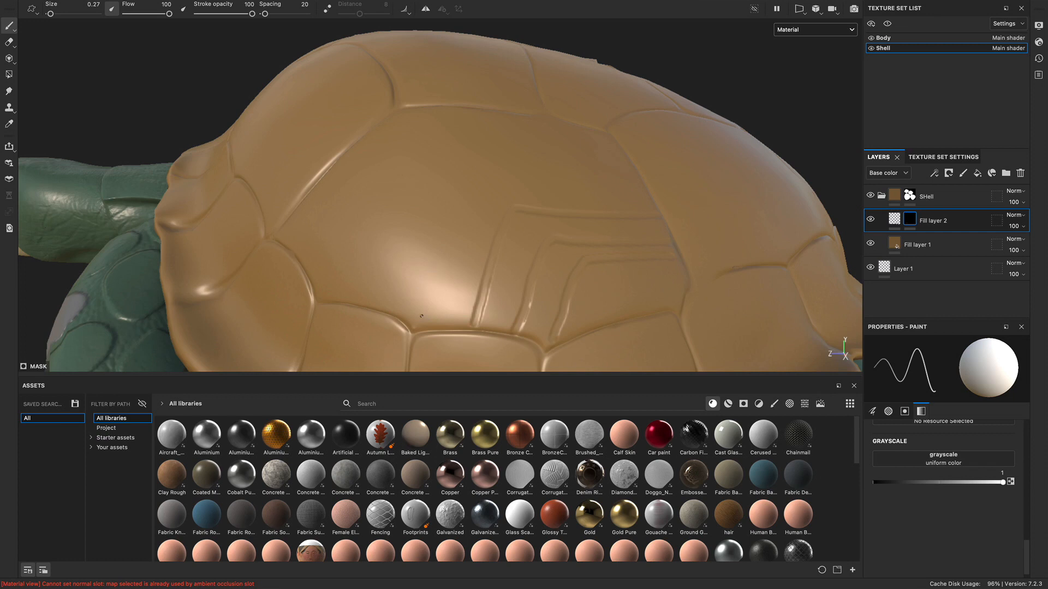
{"action": "left_click_drag", "start_coordinate": [444, 320], "coordinate": [464, 218]}
{"action": "left_click_drag", "start_coordinate": [406, 310], "coordinate": [430, 224]}
{"action": "left_click_drag", "start_coordinate": [447, 176], "coordinate": [522, 176]}
{"action": "left_click_drag", "start_coordinate": [378, 304], "coordinate": [404, 221]}
{"action": "left_click_drag", "start_coordinate": [490, 156], "coordinate": [636, 153]}
{"action": "mouse_move", "coordinate": [358, 260]}
{"action": "left_mouse_down", "text": "alt"}
{"action": "mouse_move", "coordinate": [382, 272]}
{"action": "mouse_move", "coordinate": [363, 257]}
{"action": "mouse_move", "coordinate": [388, 154]}
{"action": "left_mouse_up", "text": "alt"}
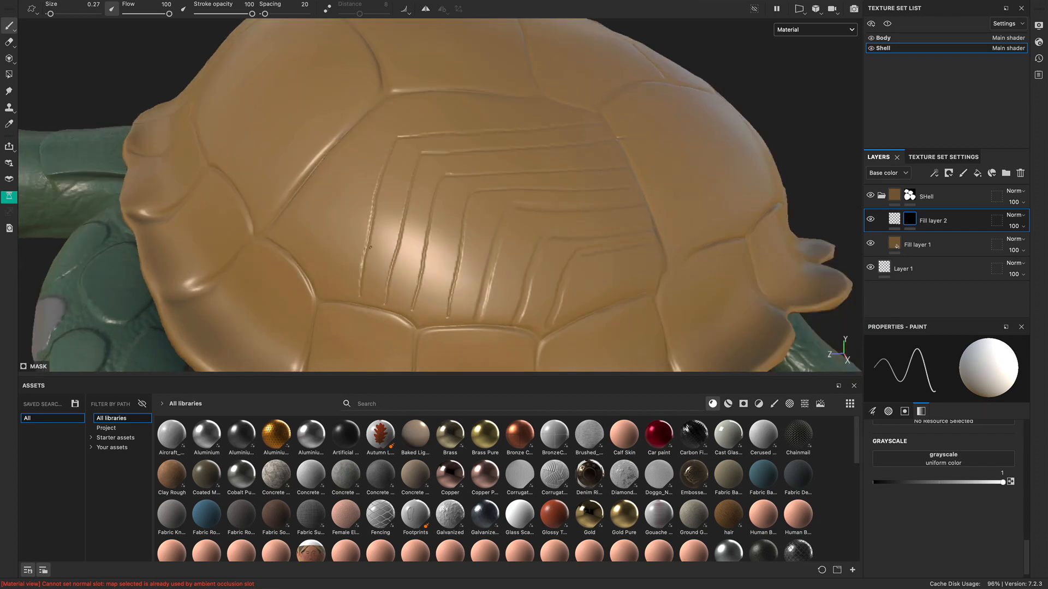
{"action": "left_click_drag", "start_coordinate": [333, 301], "coordinate": [363, 295], "text": "alt"}
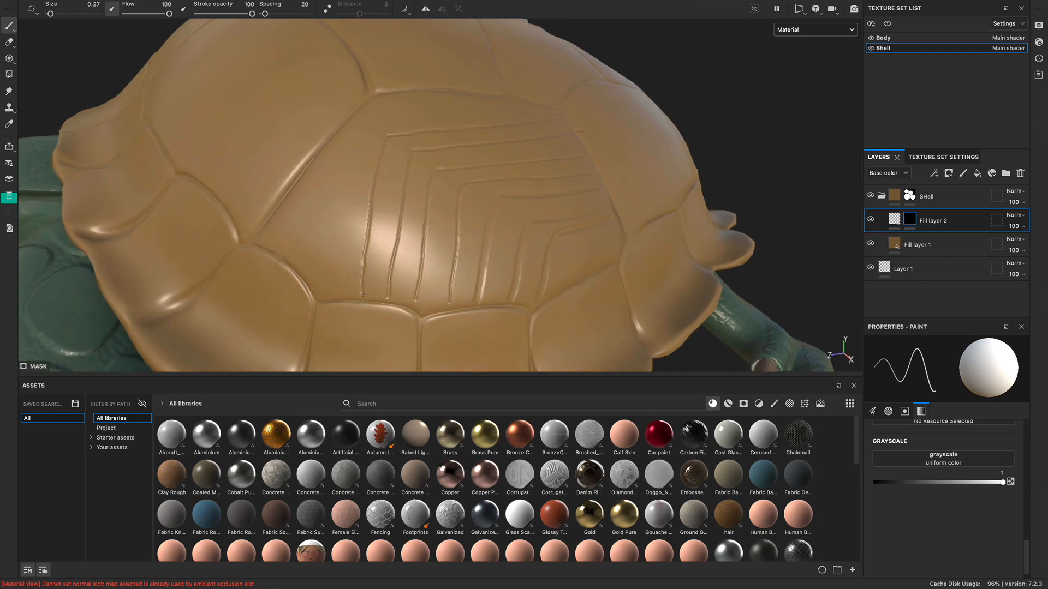
{"action": "left_click_drag", "start_coordinate": [341, 292], "coordinate": [347, 192]}
{"action": "left_click_drag", "start_coordinate": [527, 120], "coordinate": [391, 226], "text": "alt"}
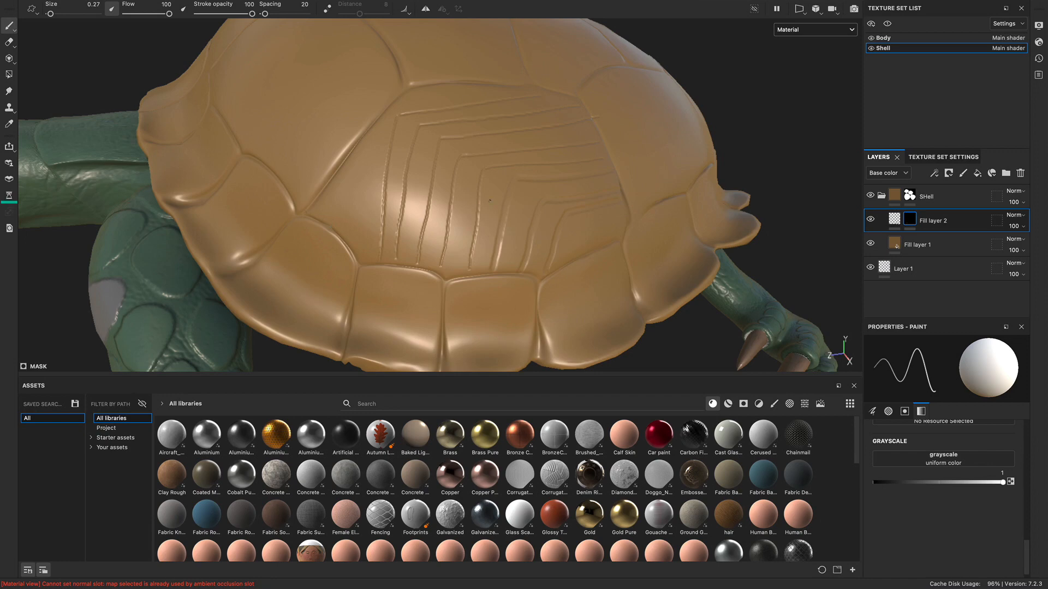
Step: Paint nested angled lines on the rim scute directly below the large side scute, working outward from its lower rear corner
{"action": "left_click_drag", "start_coordinate": [508, 247], "coordinate": [453, 263], "text": "alt"}
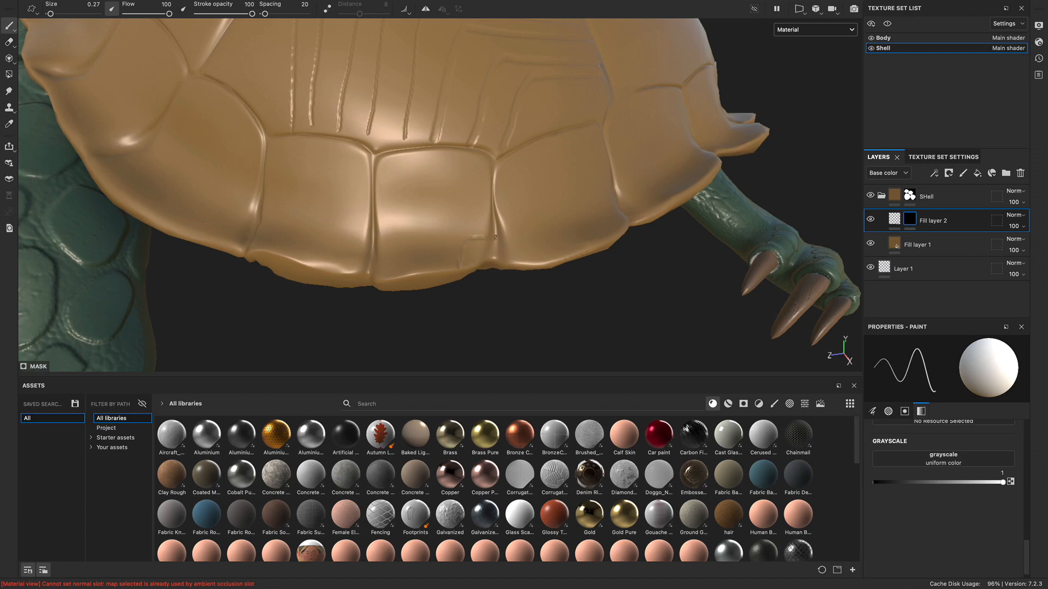
{"action": "left_click_drag", "start_coordinate": [441, 238], "coordinate": [487, 223]}
{"action": "mouse_move", "coordinate": [419, 272]}
{"action": "left_mouse_down"}
{"action": "mouse_move", "coordinate": [429, 214]}
{"action": "mouse_move", "coordinate": [481, 206]}
{"action": "left_mouse_up"}
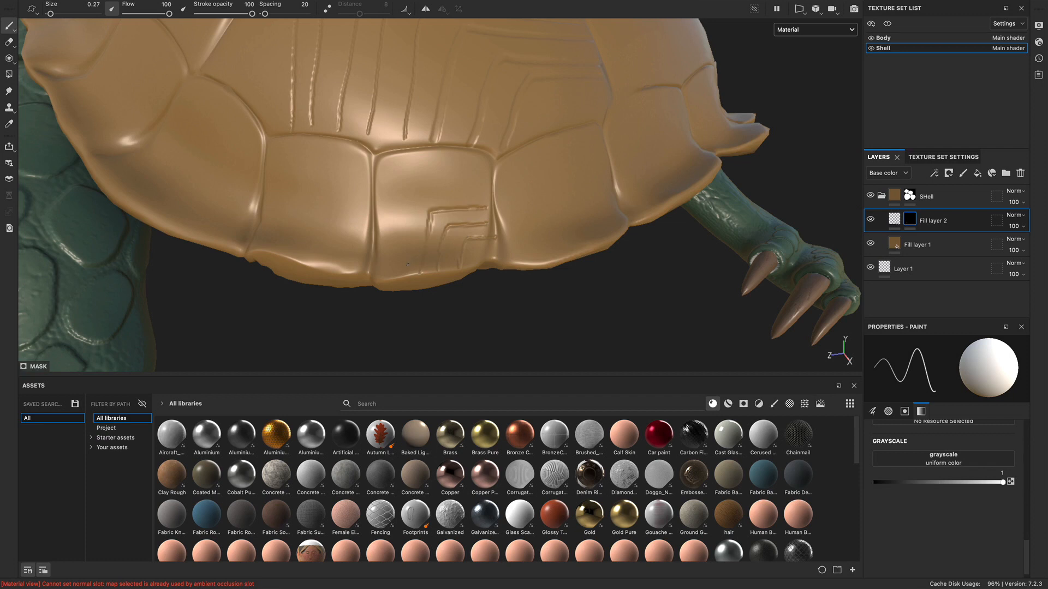
{"action": "mouse_move", "coordinate": [402, 273]}
{"action": "left_mouse_down"}
{"action": "mouse_move", "coordinate": [414, 190]}
{"action": "mouse_move", "coordinate": [490, 187]}
{"action": "left_mouse_up"}
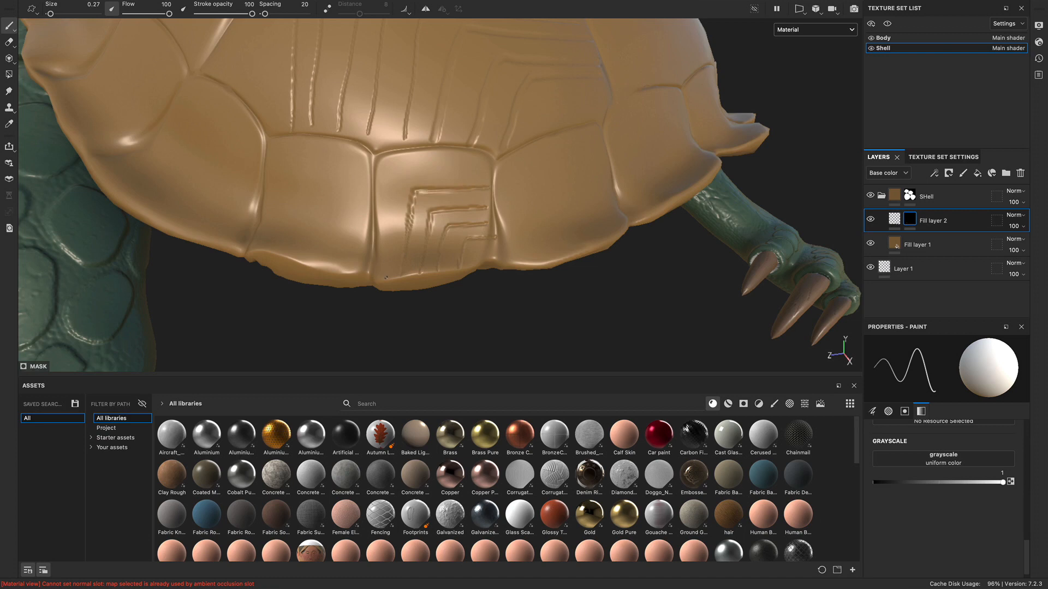
{"action": "mouse_move", "coordinate": [387, 269]}
{"action": "left_mouse_down"}
{"action": "mouse_move", "coordinate": [394, 170]}
{"action": "mouse_move", "coordinate": [473, 170]}
{"action": "mouse_move", "coordinate": [407, 206]}
{"action": "mouse_move", "coordinate": [416, 206]}
{"action": "mouse_move", "coordinate": [346, 222]}
{"action": "mouse_move", "coordinate": [403, 264]}
{"action": "left_mouse_up"}
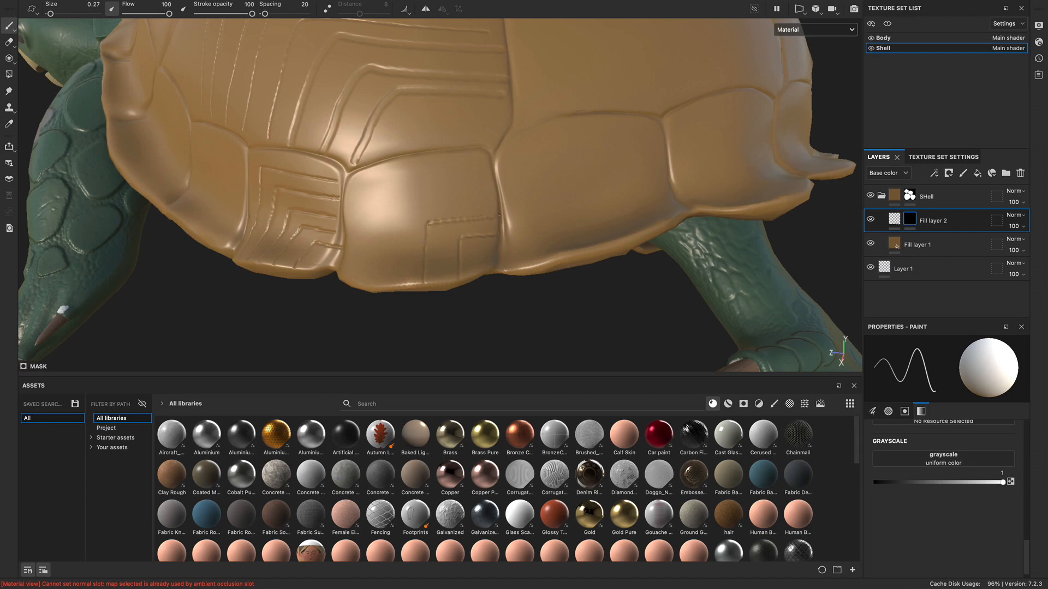
Step: Paint nested angled lines on the neighbouring rim scute toward the turtle's rear
{"action": "mouse_move", "coordinate": [401, 261]}
{"action": "left_mouse_down"}
{"action": "mouse_move", "coordinate": [402, 201]}
{"action": "mouse_move", "coordinate": [471, 192]}
{"action": "left_mouse_up"}
{"action": "left_click_drag", "start_coordinate": [371, 268], "coordinate": [373, 194]}
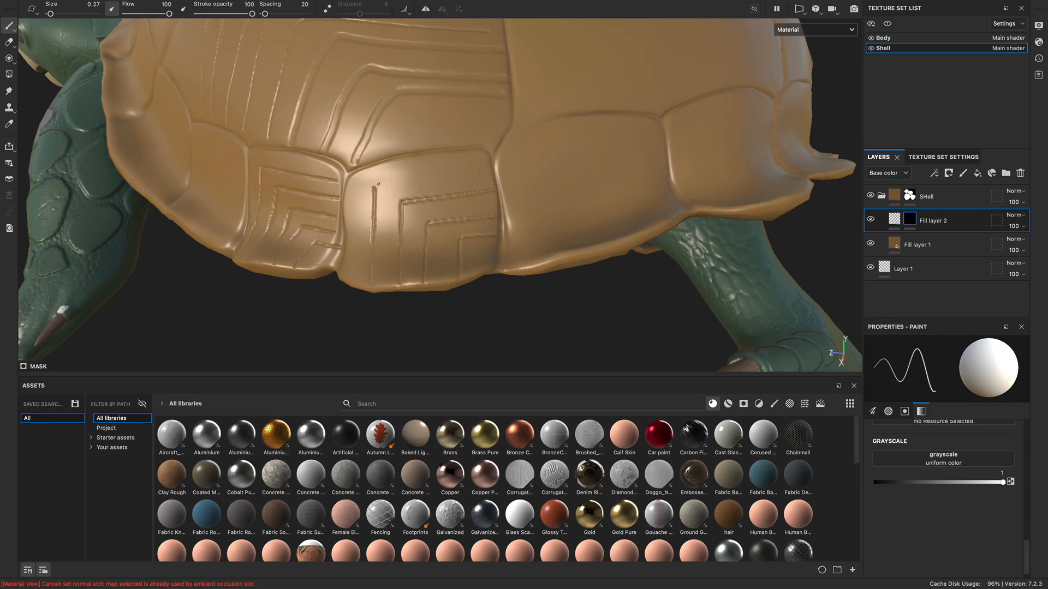
{"action": "left_click_drag", "start_coordinate": [377, 185], "coordinate": [448, 173]}
Step: Examine the painted line detail on the side and rim scutes from several angles and distances
{"action": "right_click_drag", "start_coordinate": [381, 202], "coordinate": [322, 210], "text": "alt"}
{"action": "right_click_drag", "start_coordinate": [456, 191], "coordinate": [313, 208], "text": "alt"}
{"action": "left_click_drag", "start_coordinate": [313, 208], "coordinate": [393, 213], "text": "alt"}
{"action": "right_click_drag", "start_coordinate": [393, 213], "coordinate": [369, 201], "text": "alt"}
{"action": "left_click_drag", "start_coordinate": [369, 201], "coordinate": [421, 233], "text": "alt"}
{"action": "right_click_drag", "start_coordinate": [421, 234], "coordinate": [687, 224], "text": "alt"}
{"action": "middle_click_drag", "start_coordinate": [235, 232], "coordinate": [293, 221], "text": "alt"}
{"action": "left_click_drag", "start_coordinate": [294, 221], "coordinate": [414, 231], "text": "alt"}
{"action": "middle_click_drag", "start_coordinate": [414, 230], "coordinate": [344, 220], "text": "alt"}
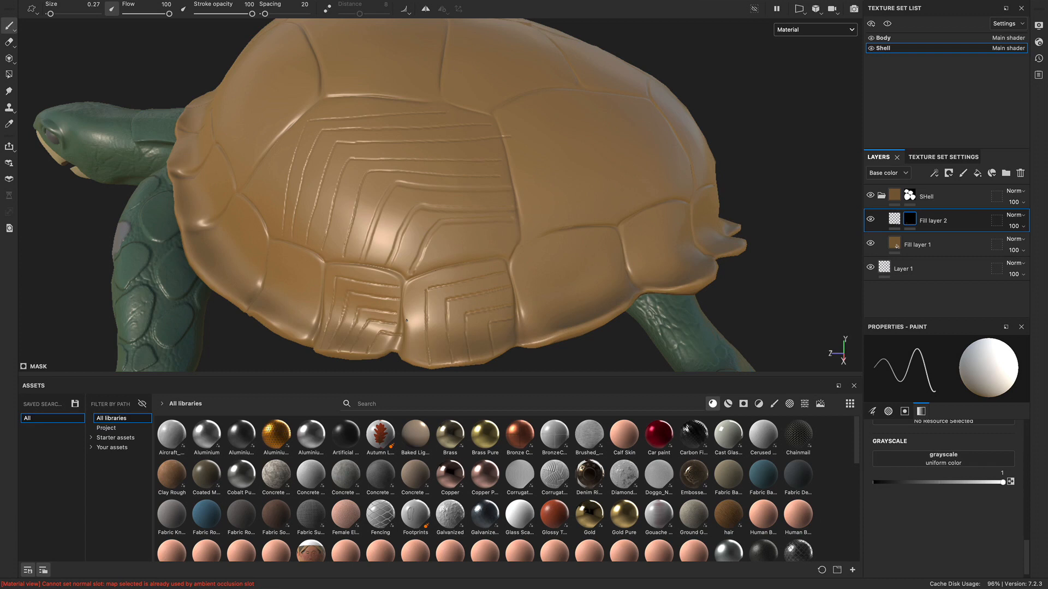
{"action": "left_click_drag", "start_coordinate": [431, 305], "coordinate": [480, 268], "text": "alt"}
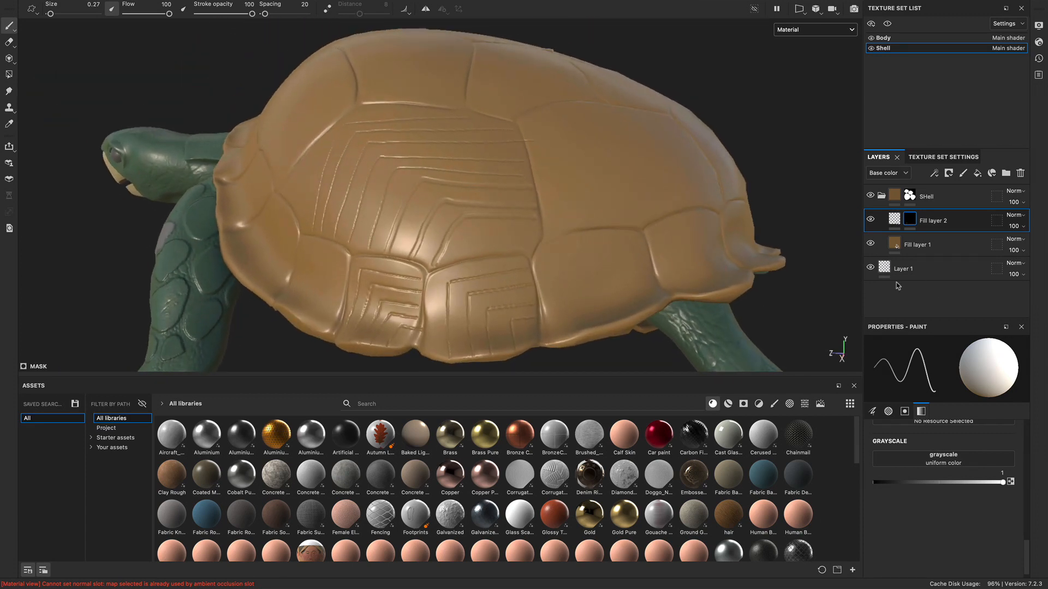
Step: Try uniform heights of 0.0039 and -0.0117 on Fill layer 2, and restore the height to -0.0272
{"action": "left_click", "coordinate": [899, 223]}
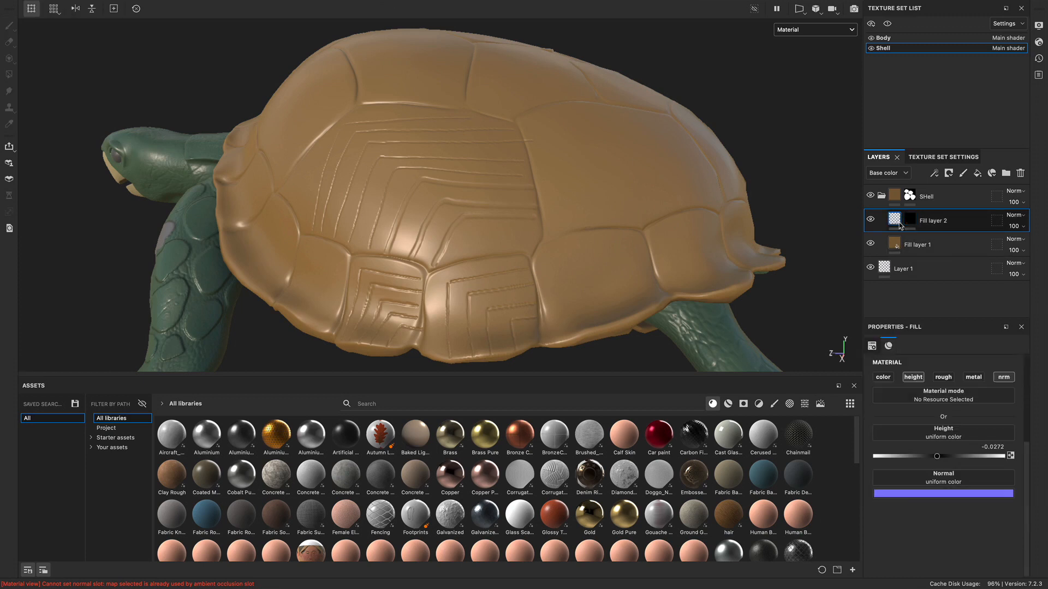
{"action": "left_click_drag", "start_coordinate": [937, 456], "coordinate": [939, 460]}
{"action": "scroll", "coordinate": [490, 244], "scroll_direction": "up", "scroll_amount": 5}
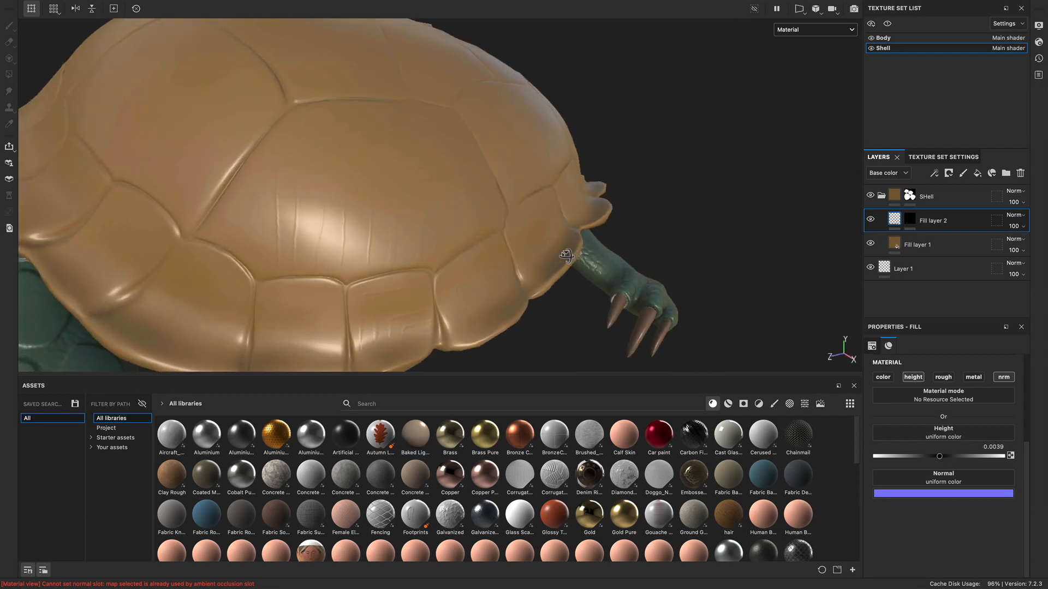
{"action": "left_click_drag", "start_coordinate": [940, 460], "coordinate": [938, 461]}
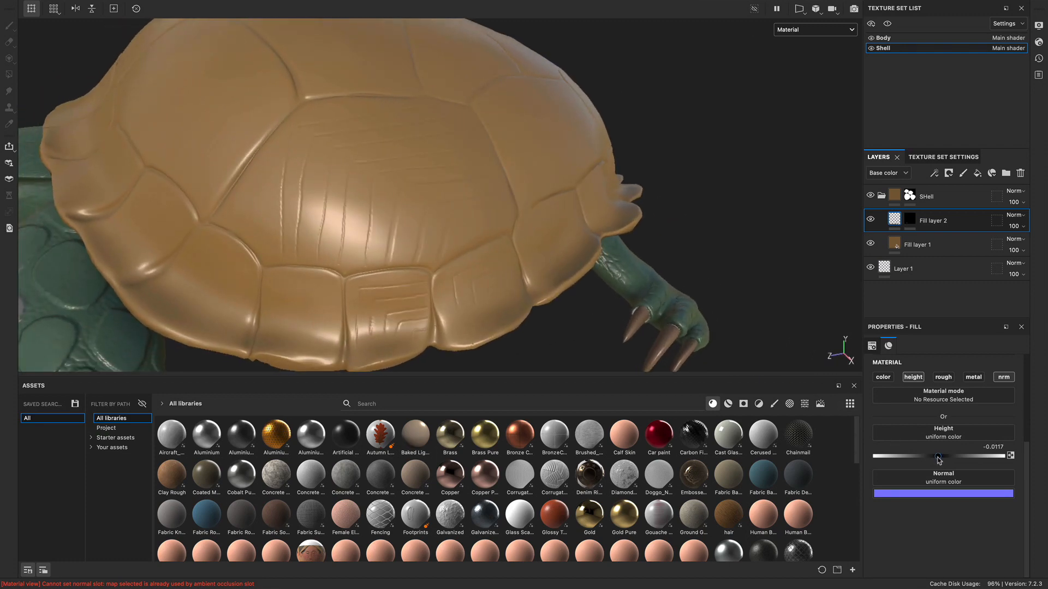
{"action": "left_click_drag", "start_coordinate": [514, 253], "coordinate": [440, 255], "text": "alt"}
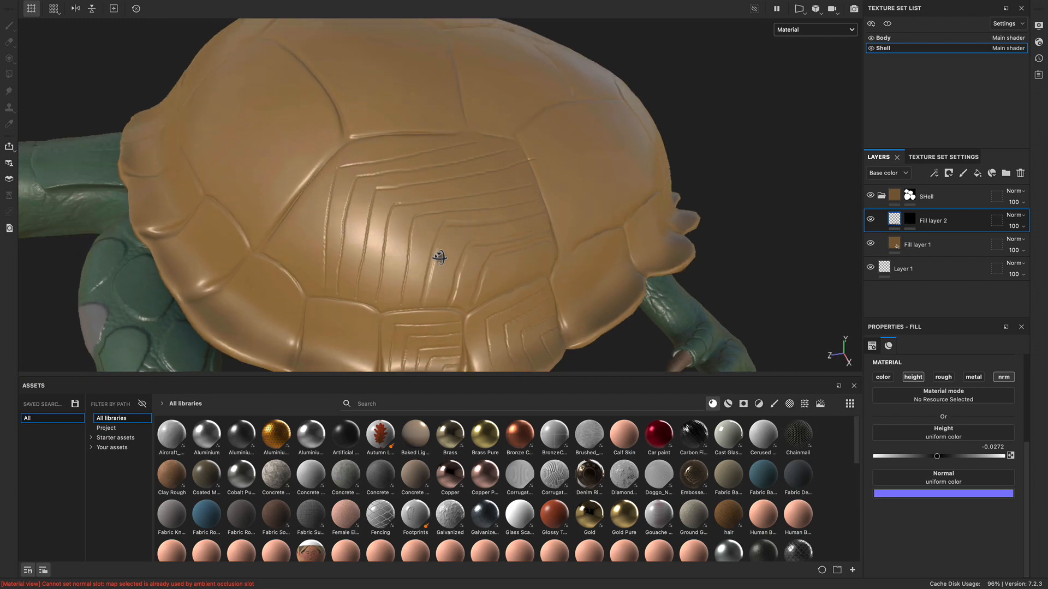
Step: Paint out the outermost line on the large side scute in Fill layer 2's mask, using grayscale 0 and brush size 1.75
{"action": "left_click", "coordinate": [909, 219]}
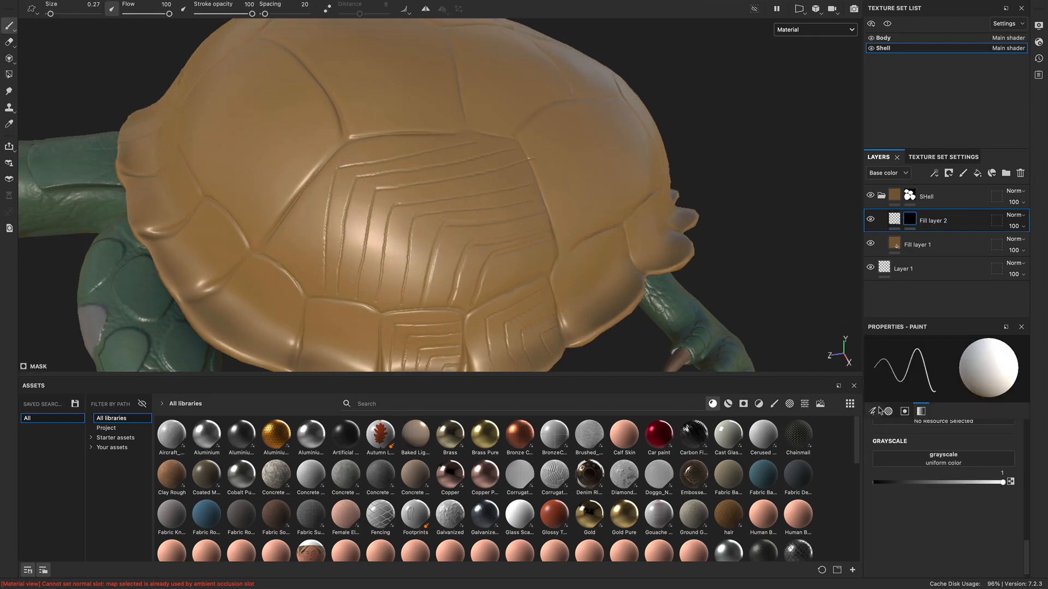
{"action": "left_click", "coordinate": [974, 482]}
{"action": "left_click_drag", "start_coordinate": [972, 485], "coordinate": [793, 465]}
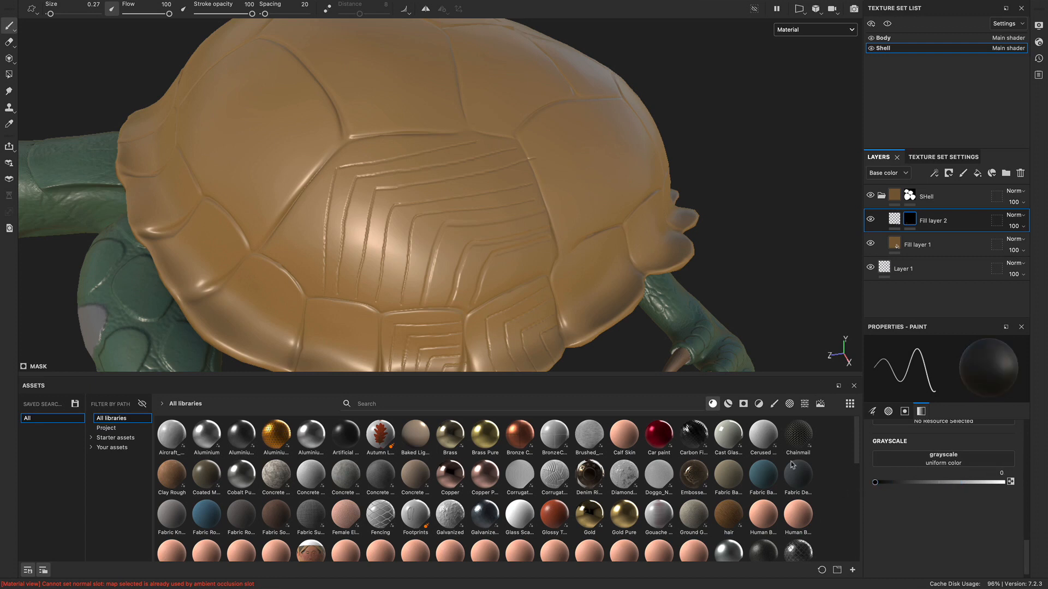
{"action": "key", "text": "bracketright"}
{"action": "key", "text": "bracketright"}
{"action": "key", "text": "bracketright"}
{"action": "key", "text": "bracketright"}
{"action": "key", "text": "bracketright"}
{"action": "left_click_drag", "start_coordinate": [333, 178], "coordinate": [323, 251]}
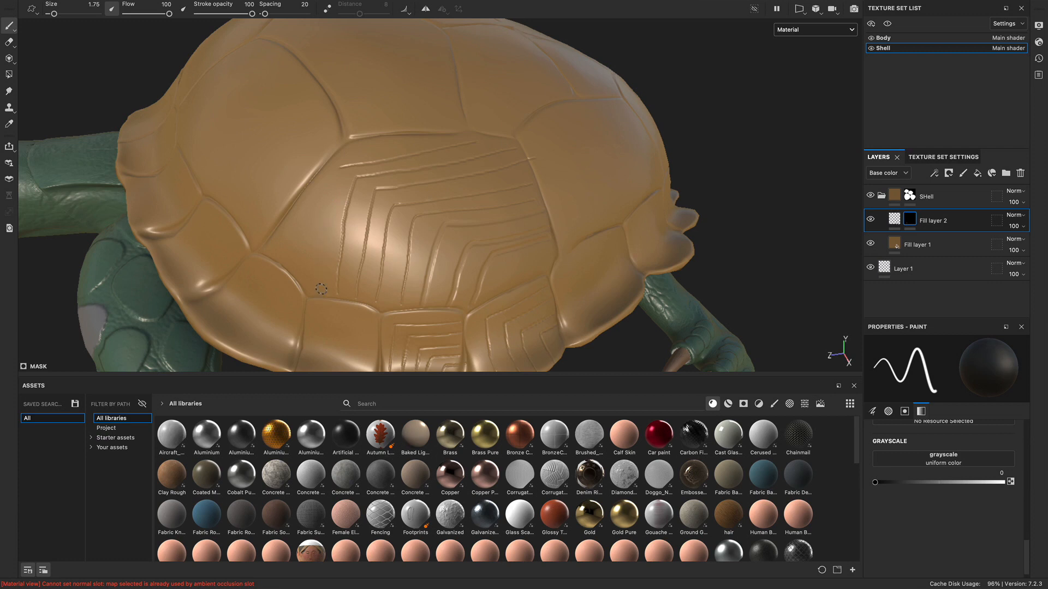
{"action": "left_click_drag", "start_coordinate": [336, 164], "coordinate": [378, 161]}
{"action": "left_click_drag", "start_coordinate": [537, 227], "coordinate": [483, 246], "text": "alt"}
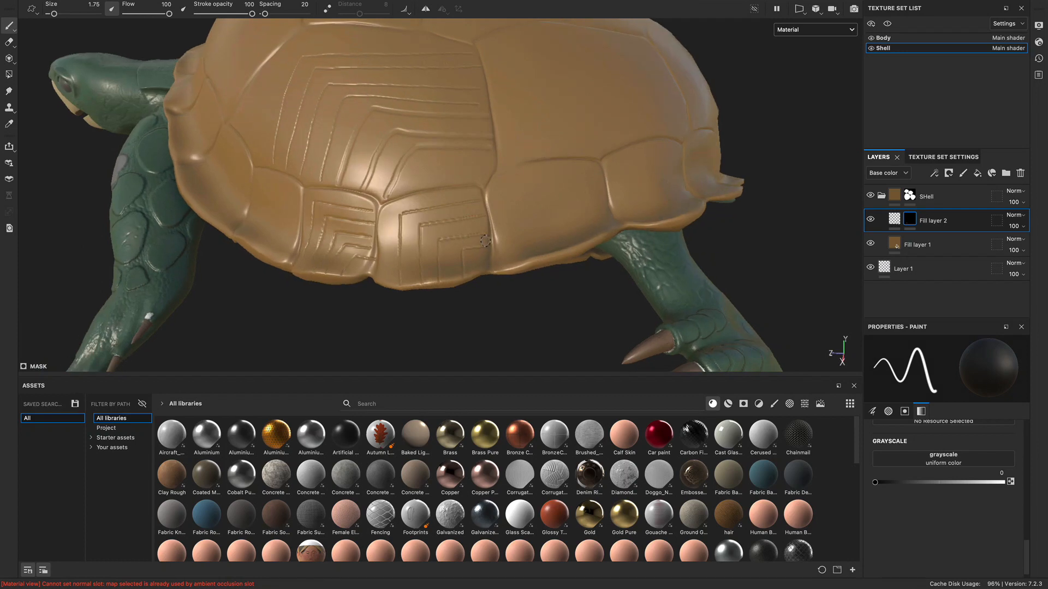
{"action": "left_click_drag", "start_coordinate": [431, 220], "coordinate": [398, 222], "text": "alt"}
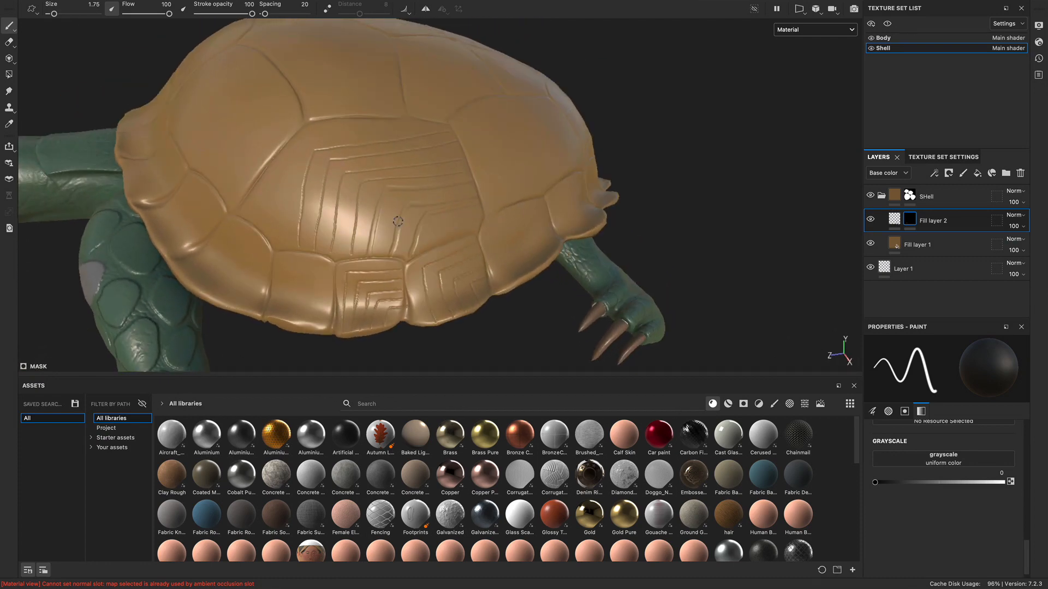